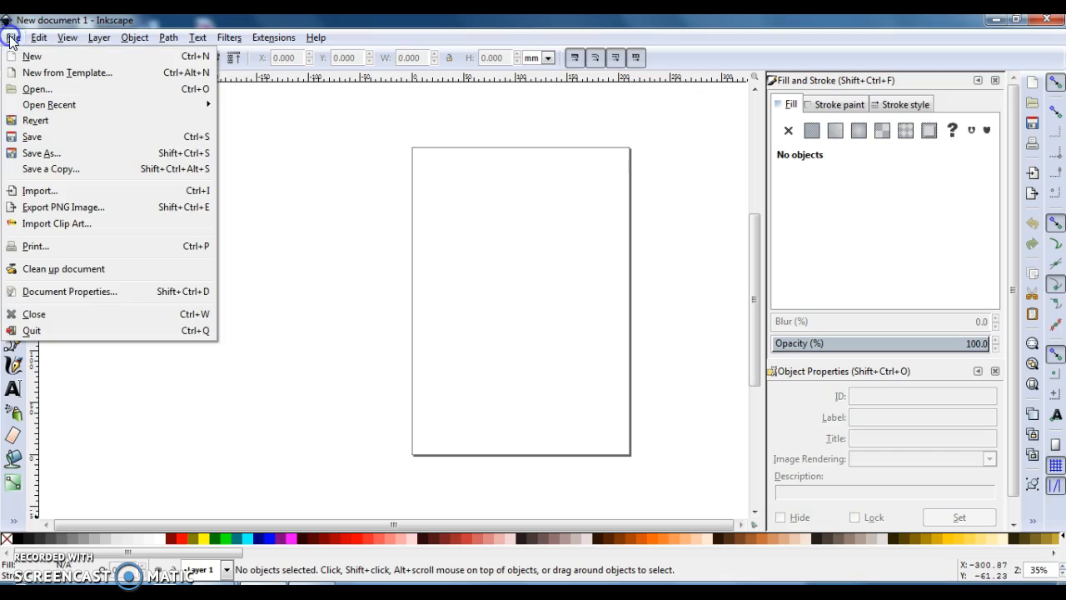
pyautogui.click(35, 90)
pyautogui.click(42, 155)
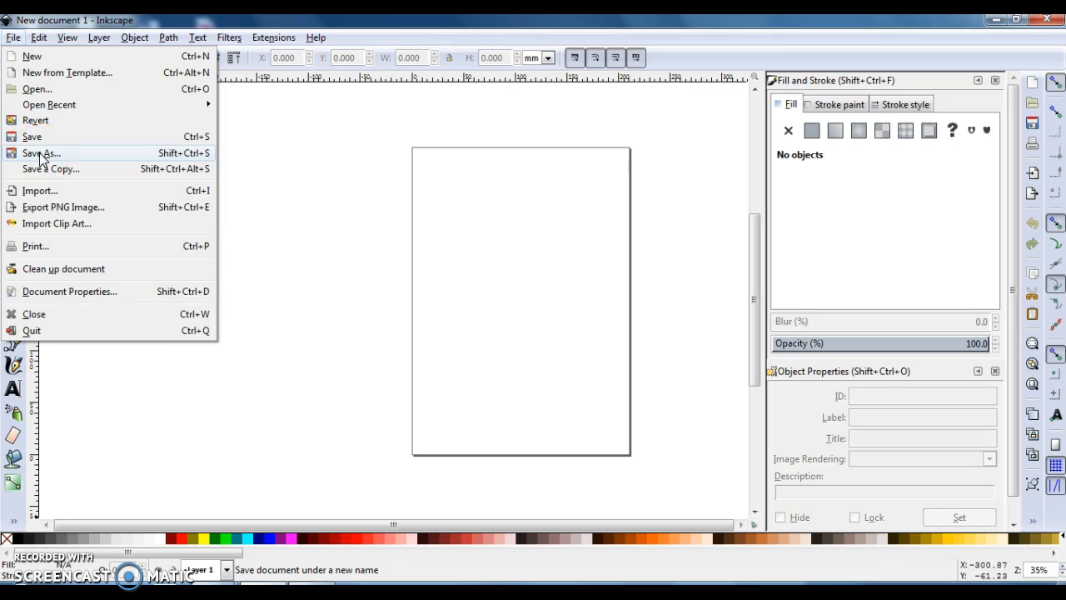
pyautogui.click(12, 38)
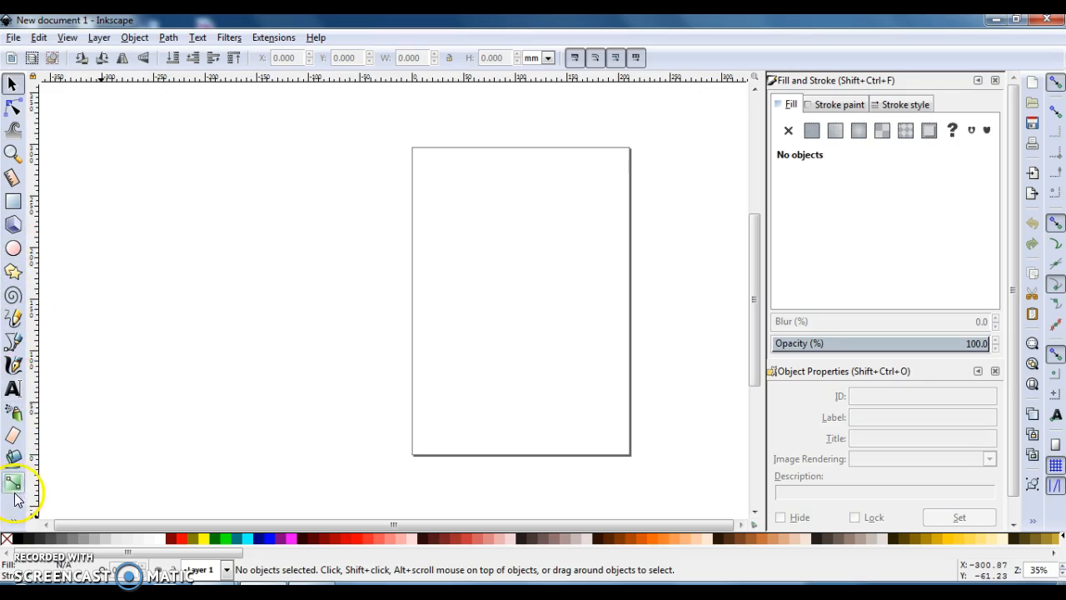
# Step: Draw a rectangle about 144 by 146 mm in the empty canvas area beside the page and fill it with solid blue
pyautogui.click(12, 204)
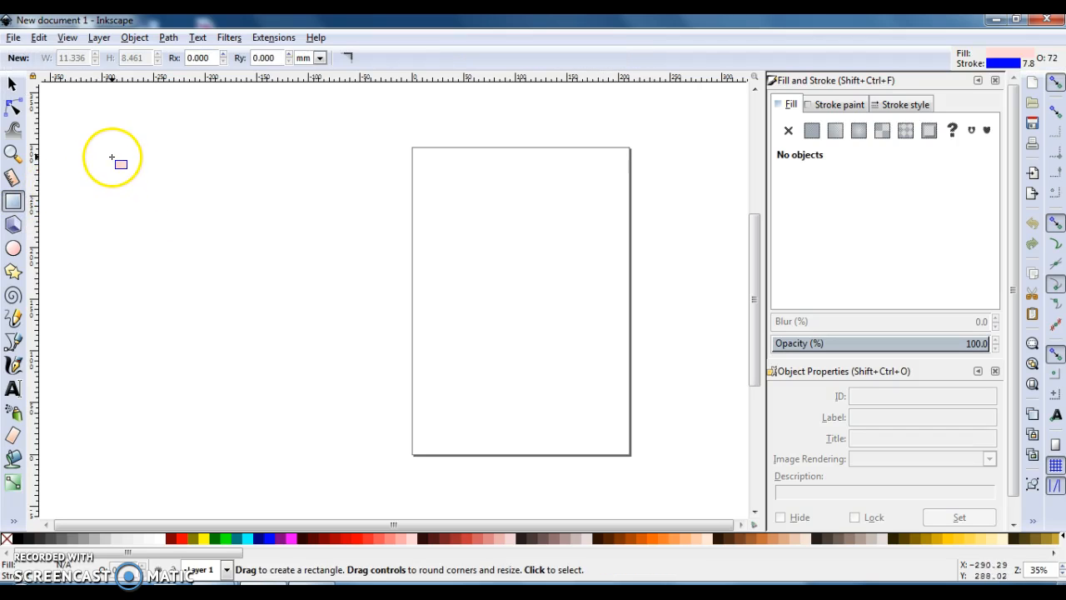
pyautogui.moveTo(106, 147); pyautogui.dragTo(254, 295)
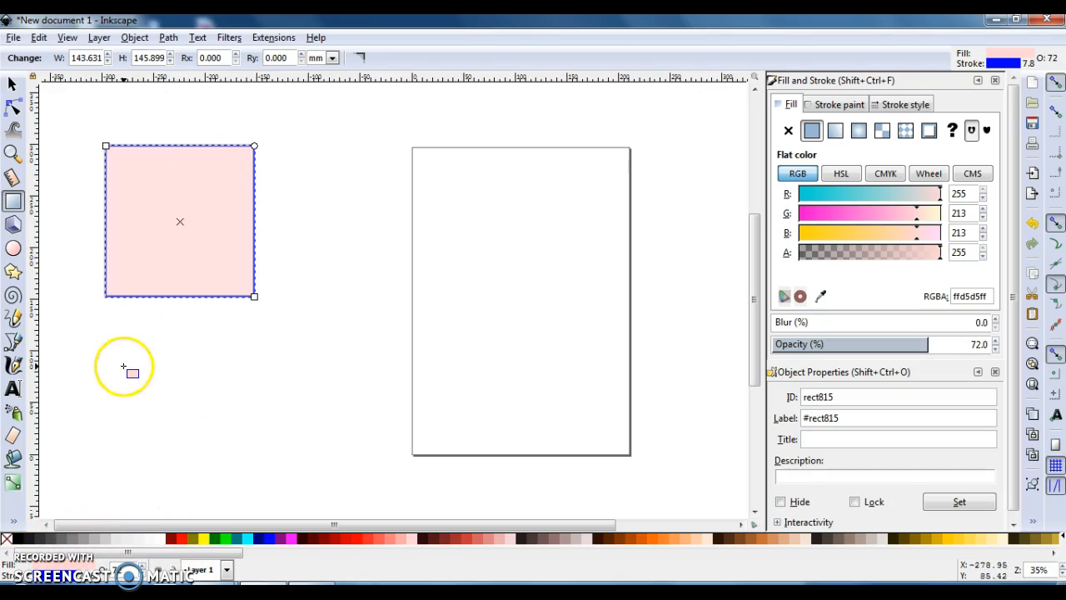
pyautogui.click(6, 540)
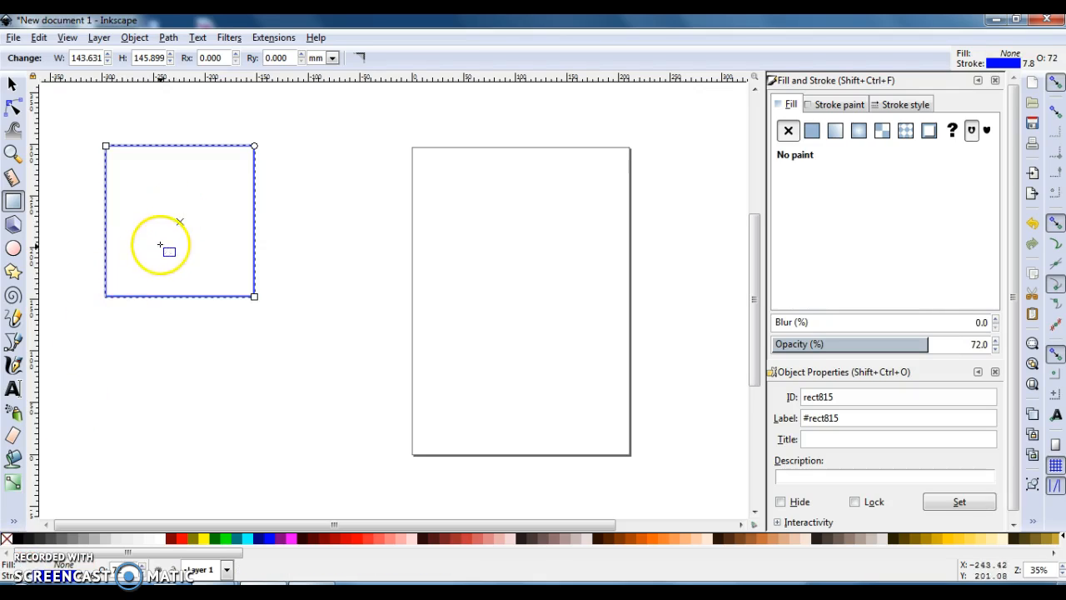
pyautogui.click(271, 539)
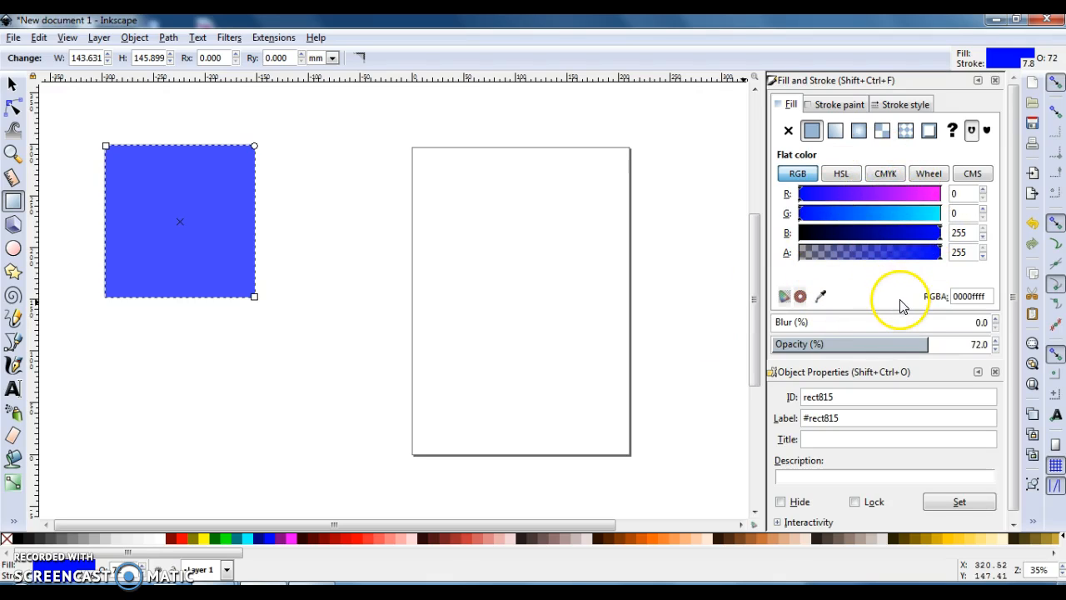
# Step: Set the blue rectangle's opacity to 76%
pyautogui.click(996, 349)
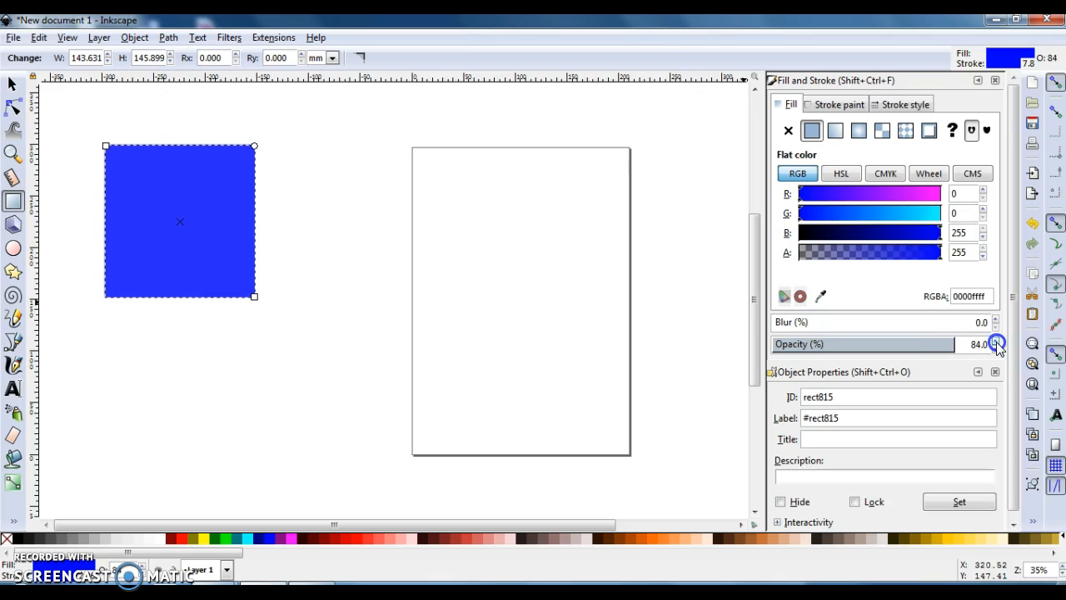
pyautogui.click(996, 349)
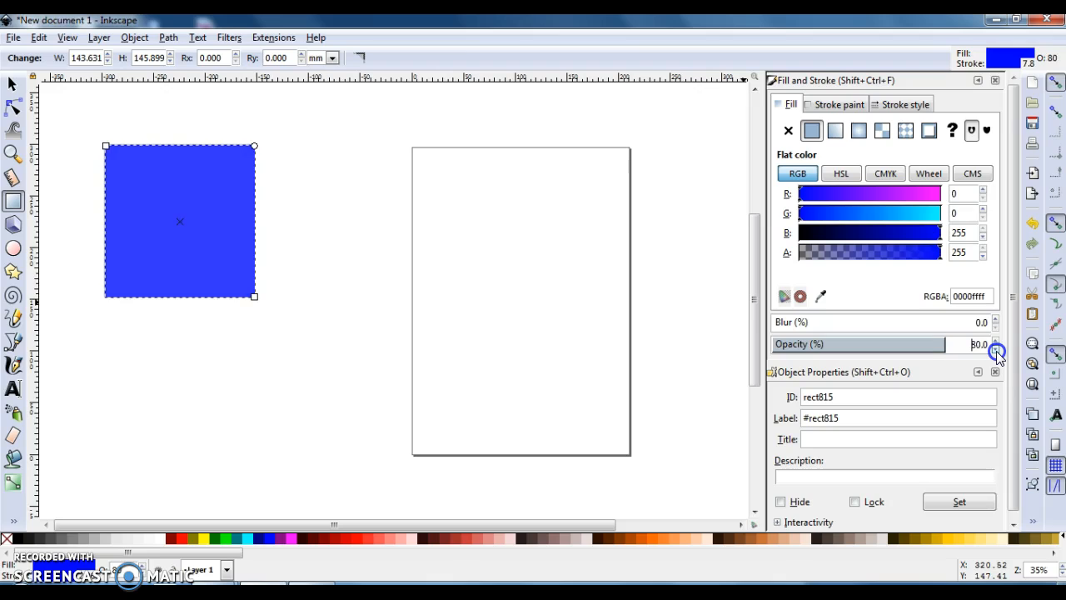
pyautogui.click(996, 349)
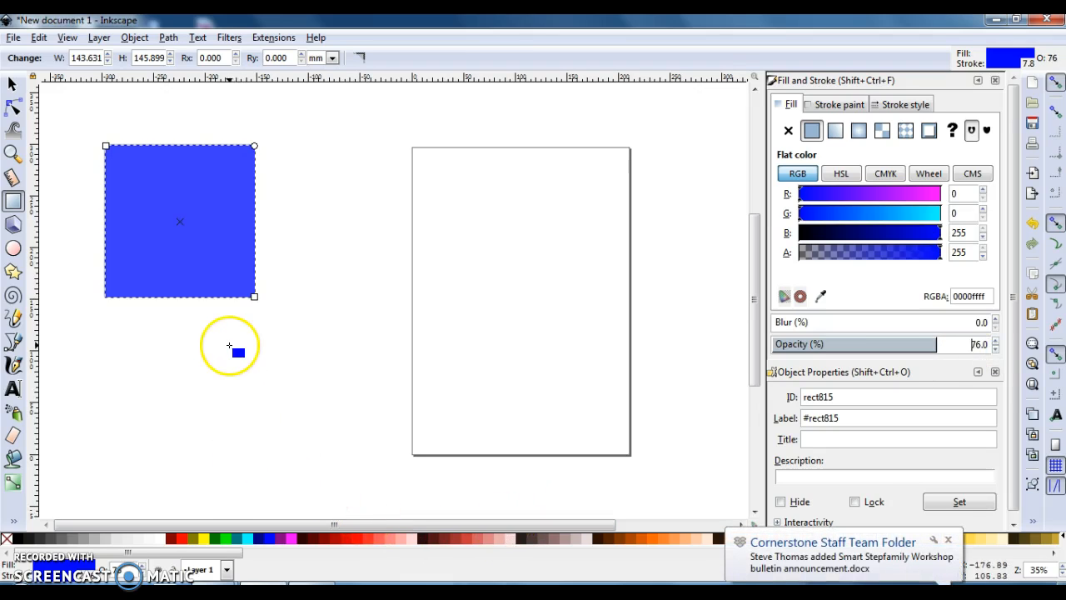
# Step: Give the rectangle a magenta stroke and set the stroke width to 4.765 mm
pyautogui.keyDown('shift'); pyautogui.click(293, 540); pyautogui.keyUp('shift')
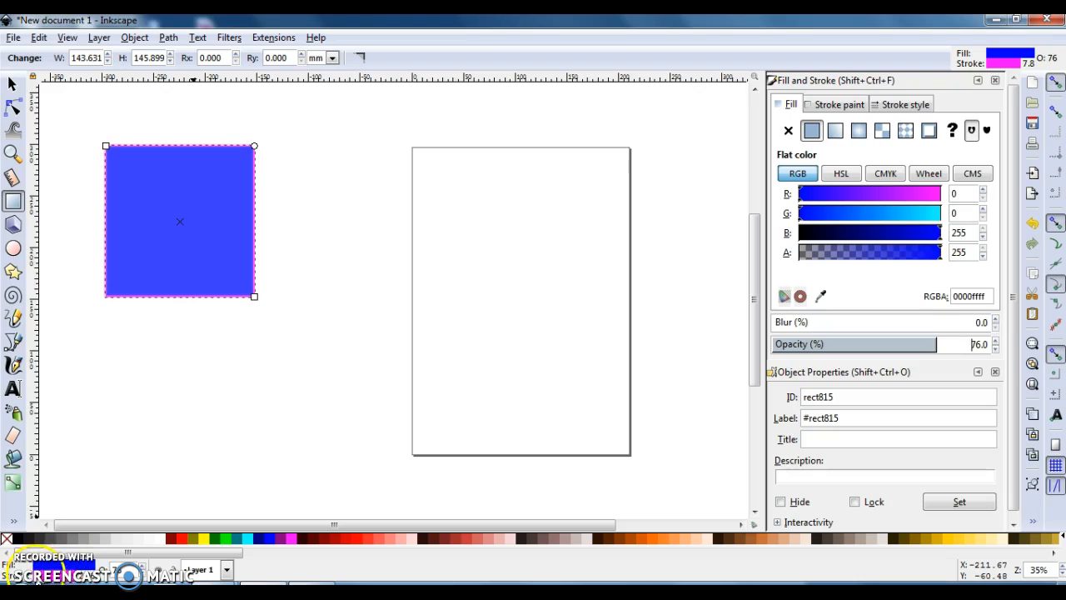
pyautogui.click(86, 576)
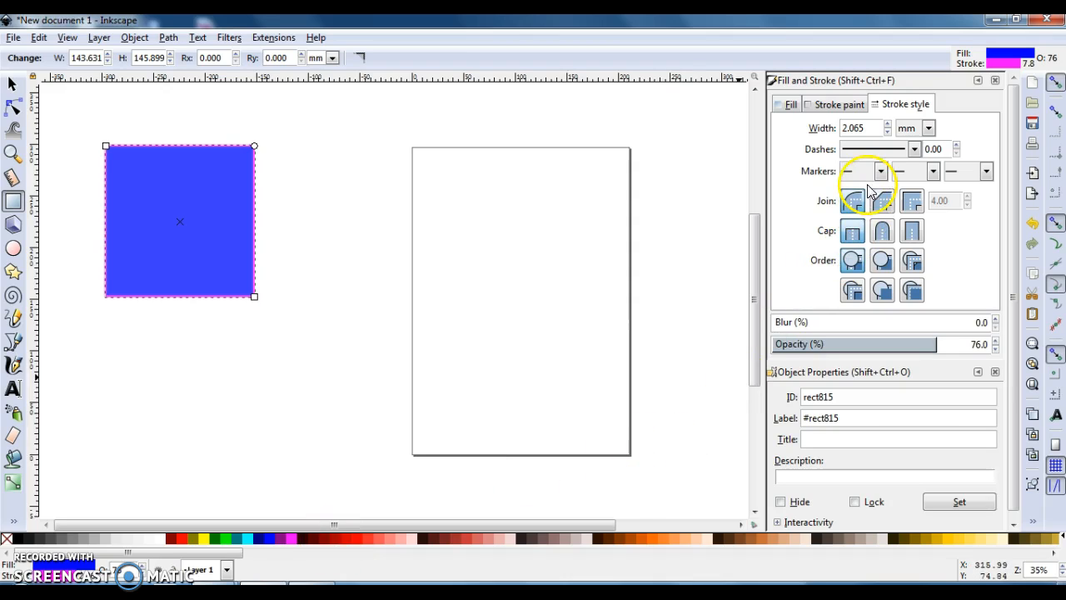
pyautogui.click(888, 134)
pyautogui.click(888, 133)
pyautogui.click(888, 134)
pyautogui.click(888, 134)
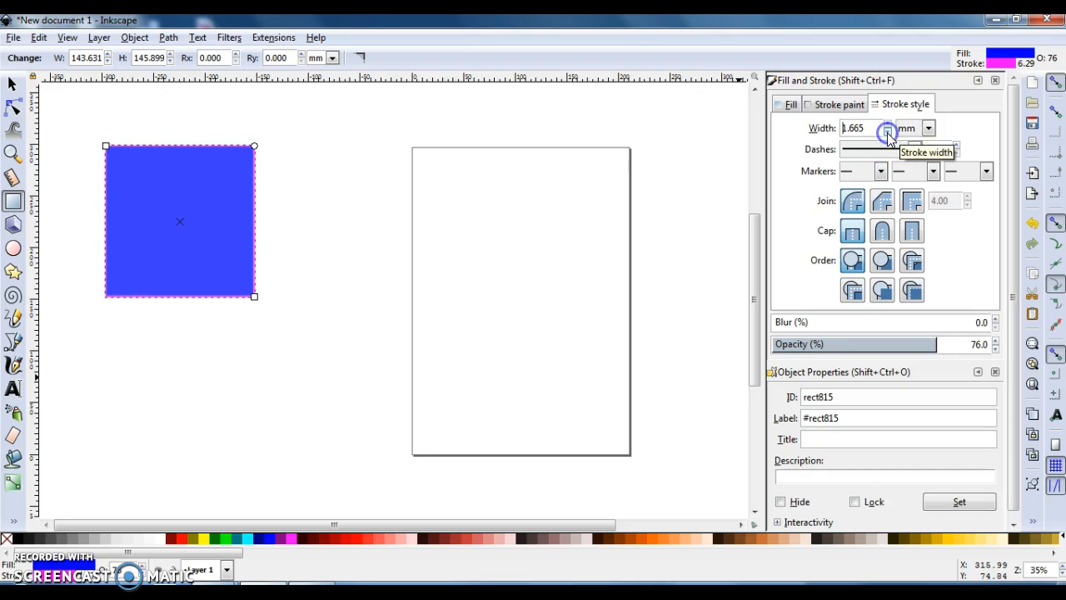
pyautogui.click(889, 124)
pyautogui.click(889, 124)
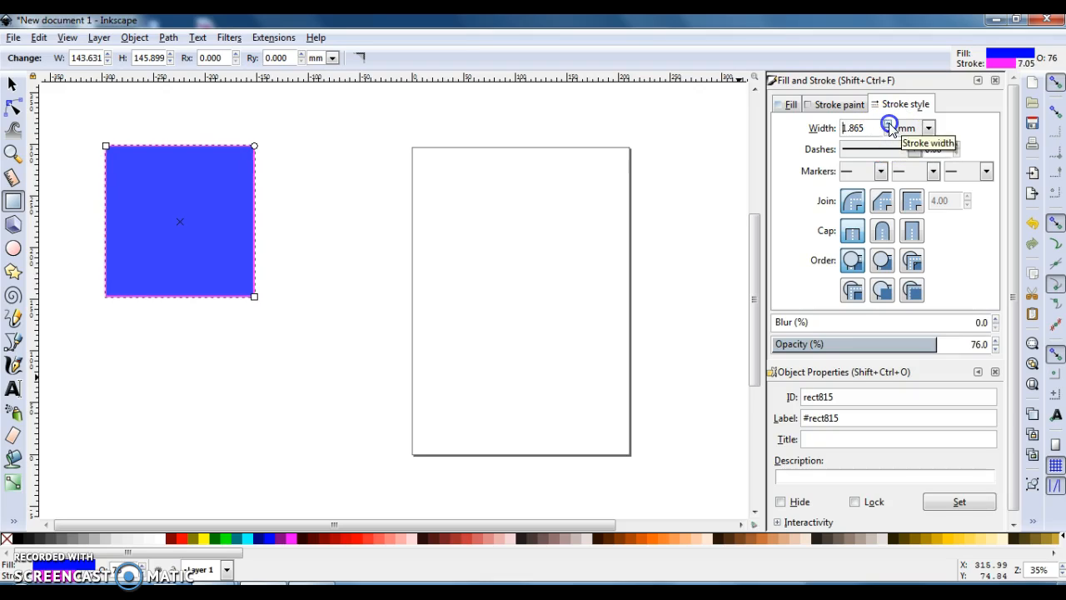
pyautogui.click(889, 125)
pyautogui.click(889, 124)
pyautogui.click(889, 124)
pyautogui.click(888, 124)
pyautogui.click(888, 124)
pyautogui.click(889, 124)
pyautogui.click(889, 124)
pyautogui.click(888, 124)
pyautogui.click(888, 124)
pyautogui.click(888, 124)
pyautogui.click(888, 124)
pyautogui.click(889, 124)
pyautogui.click(888, 124)
pyautogui.click(889, 124)
pyautogui.click(889, 124)
pyautogui.click(889, 124)
pyautogui.click(889, 125)
pyautogui.click(889, 124)
pyautogui.click(889, 124)
pyautogui.click(888, 124)
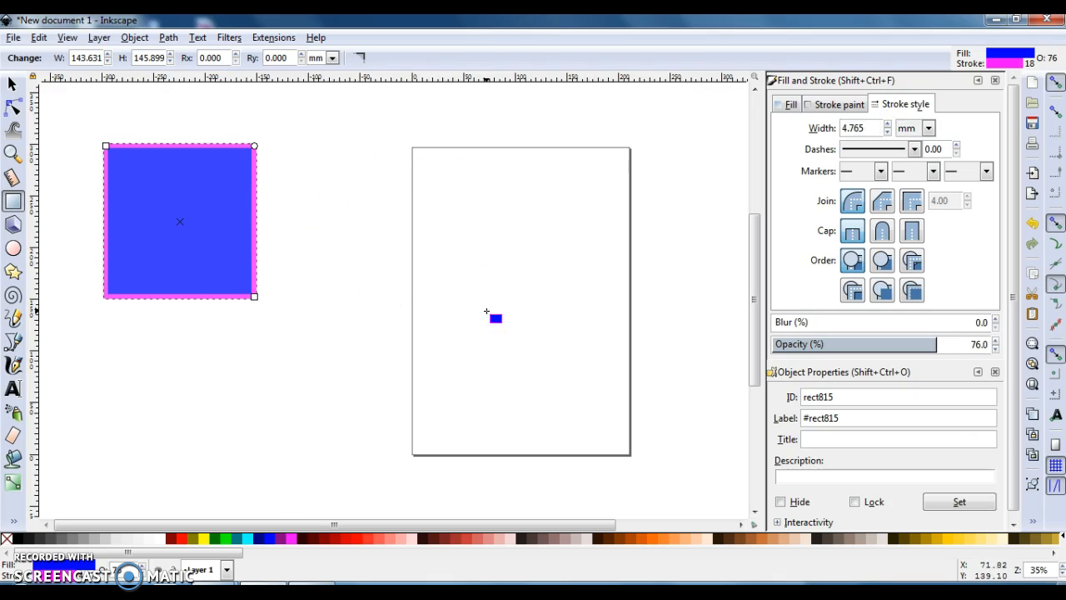
# Step: Resize the rectangle freehand to about 240 mm wide and 126 mm high
pyautogui.moveTo(569, 530)
pyautogui.mouseDown()
pyautogui.moveTo(623, 530)
pyautogui.moveTo(588, 529)
pyautogui.mouseUp()
pyautogui.moveTo(755, 361)
pyautogui.mouseDown()
pyautogui.moveTo(755, 395)
pyautogui.moveTo(749, 358)
pyautogui.mouseUp()
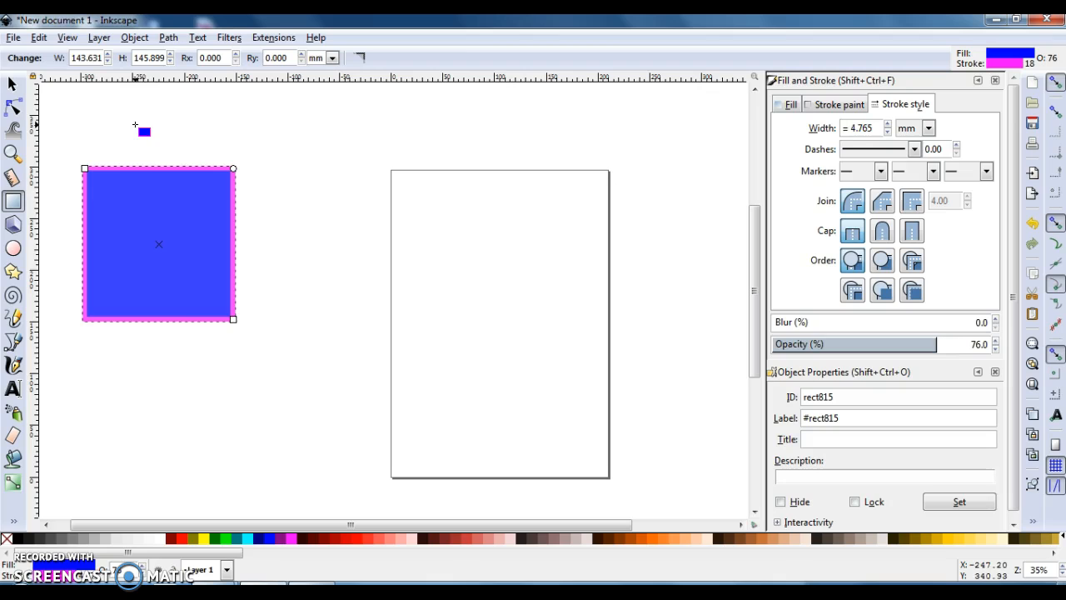
pyautogui.click(12, 86)
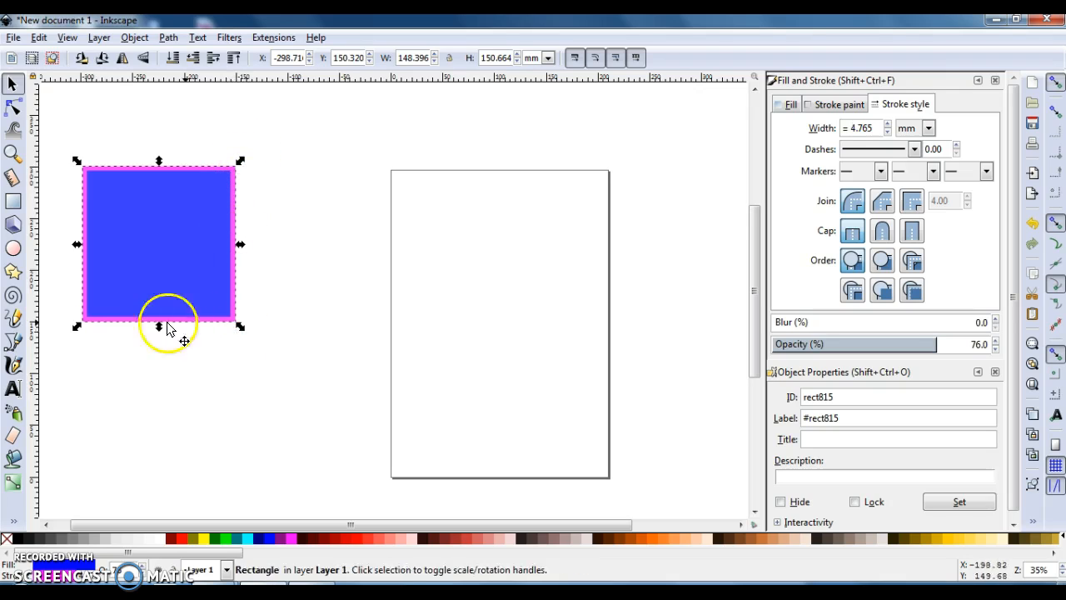
pyautogui.click(240, 328)
pyautogui.moveTo(242, 332); pyautogui.dragTo(260, 354)
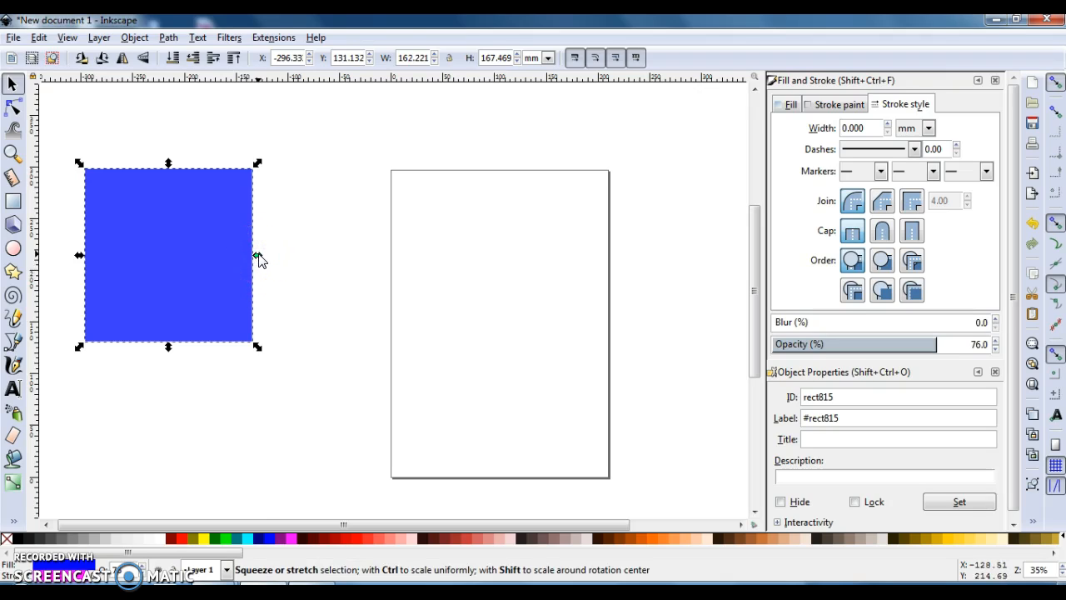
pyautogui.moveTo(259, 256); pyautogui.dragTo(339, 260)
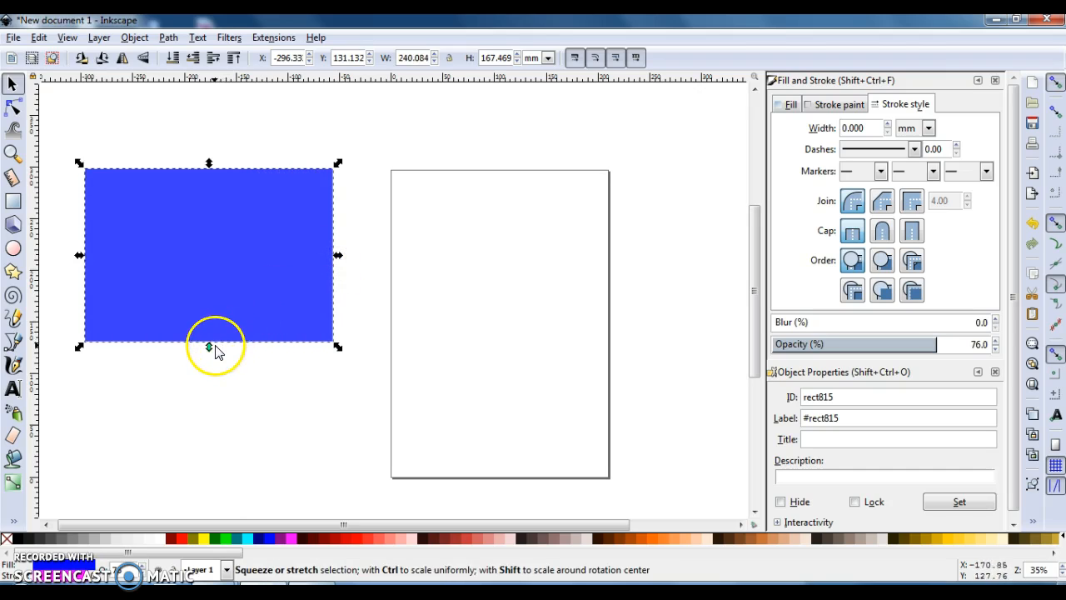
pyautogui.moveTo(209, 347); pyautogui.dragTo(209, 305)
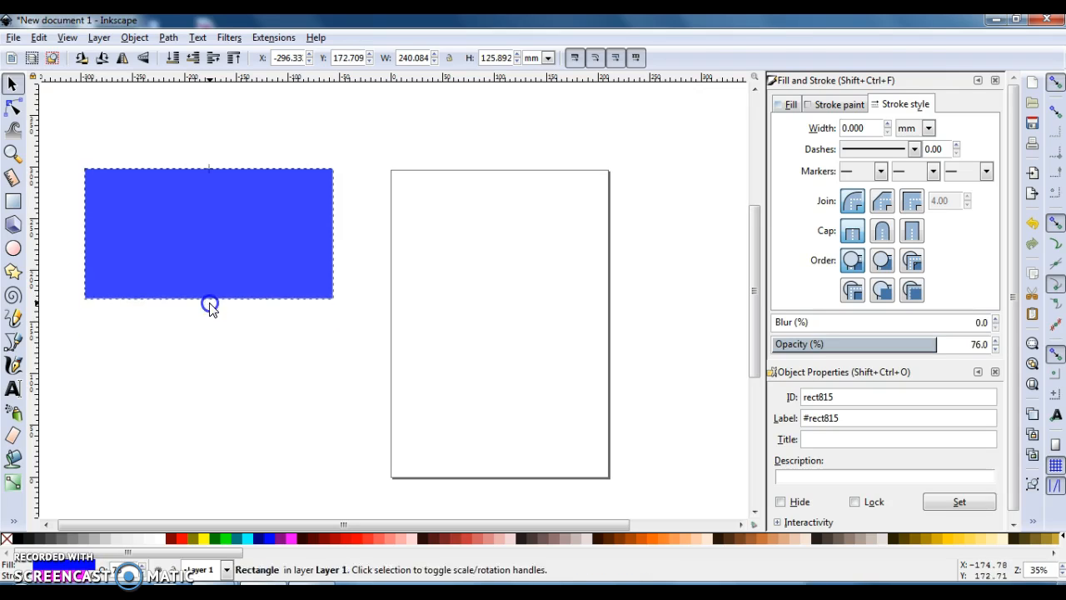
# Step: Rotate the rectangle by a very small angle about its own center
pyautogui.click(219, 202)
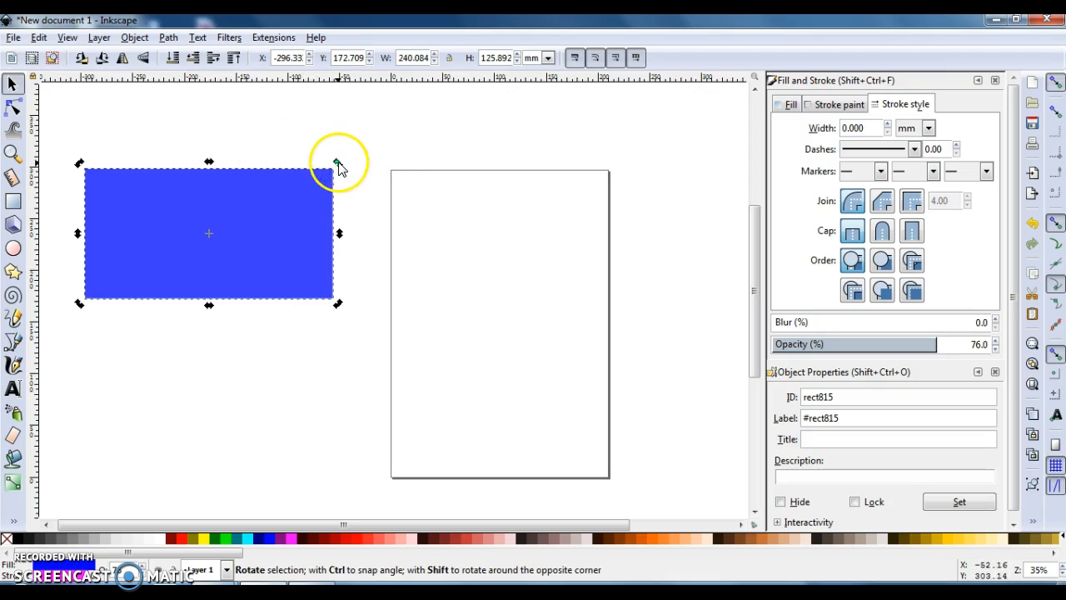
pyautogui.moveTo(337, 167)
pyautogui.mouseDown()
pyautogui.moveTo(350, 266)
pyautogui.moveTo(350, 224)
pyautogui.moveTo(324, 147)
pyautogui.moveTo(328, 171)
pyautogui.mouseUp()
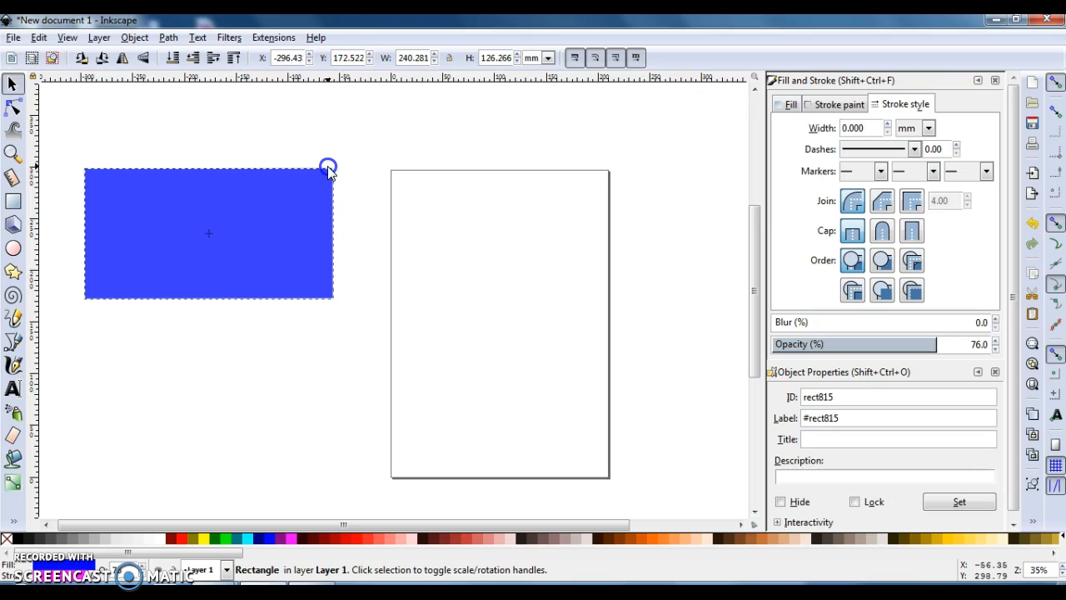
pyautogui.click(328, 170)
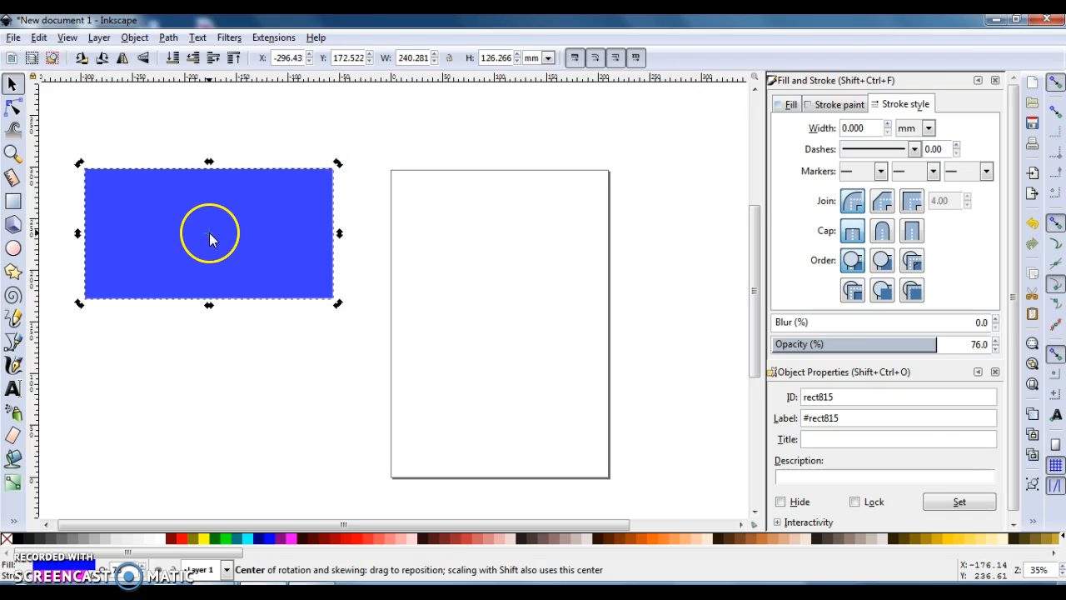
# Step: Move the rectangle's rotation center to just below its lower edge and rotate the rectangle about half a turn around it
pyautogui.click(212, 201)
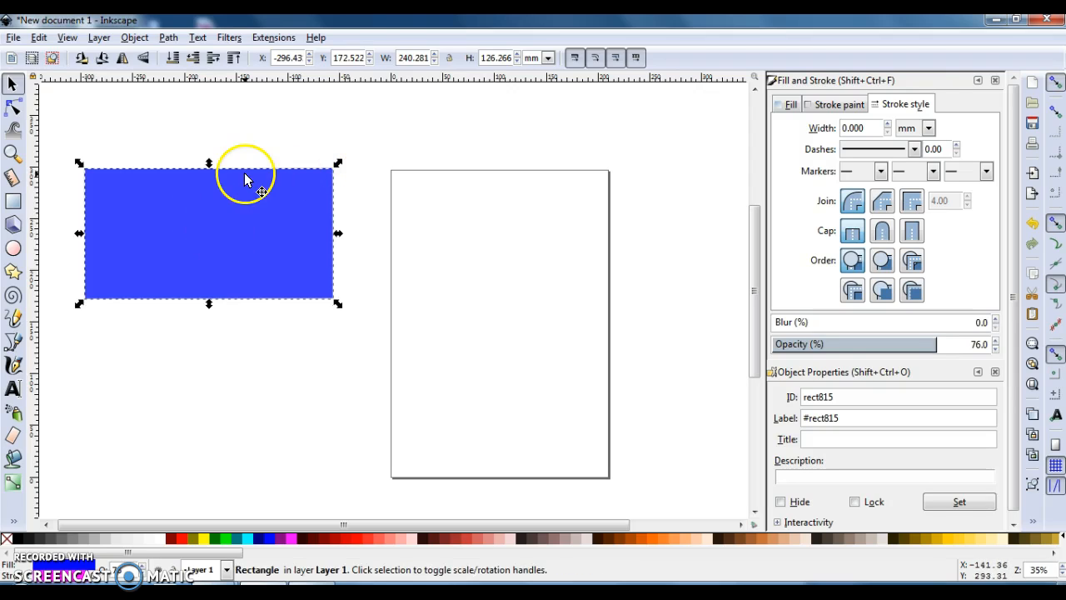
pyautogui.click(247, 190)
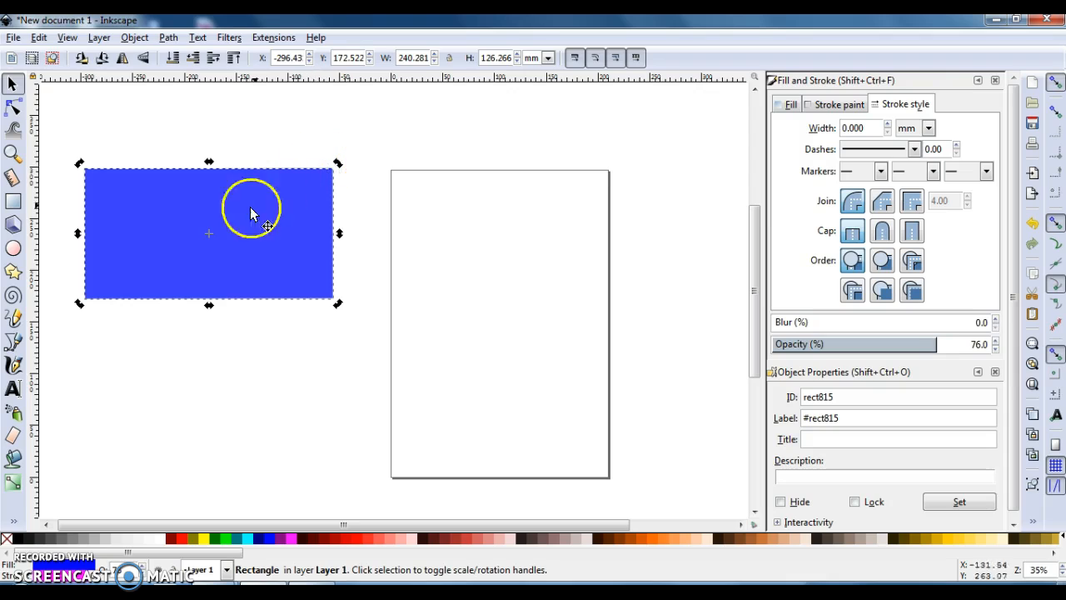
pyautogui.moveTo(209, 235); pyautogui.dragTo(198, 322)
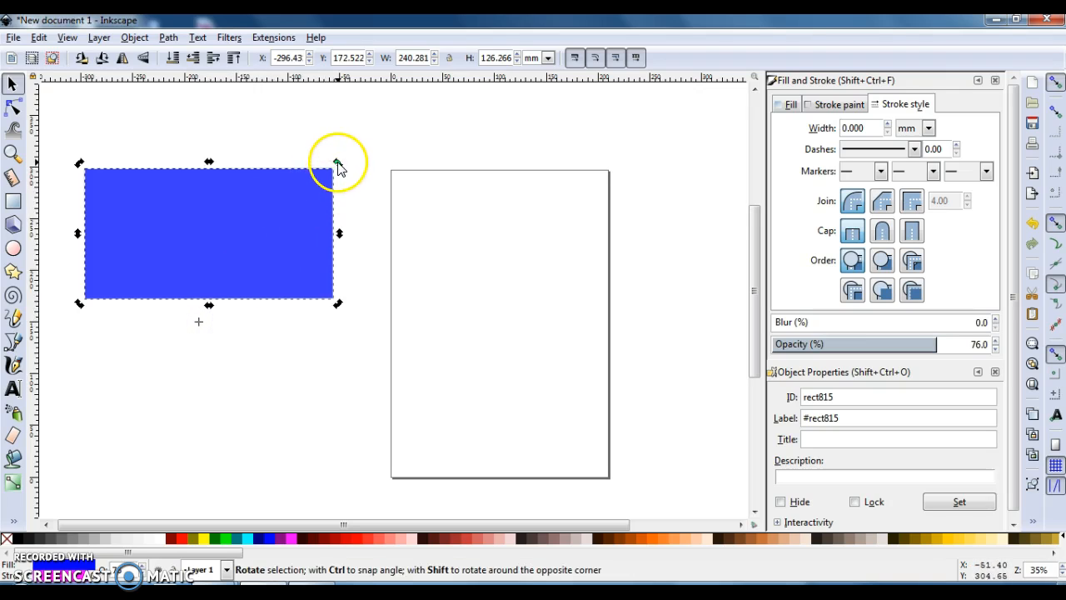
pyautogui.moveTo(338, 164); pyautogui.dragTo(134, 392)
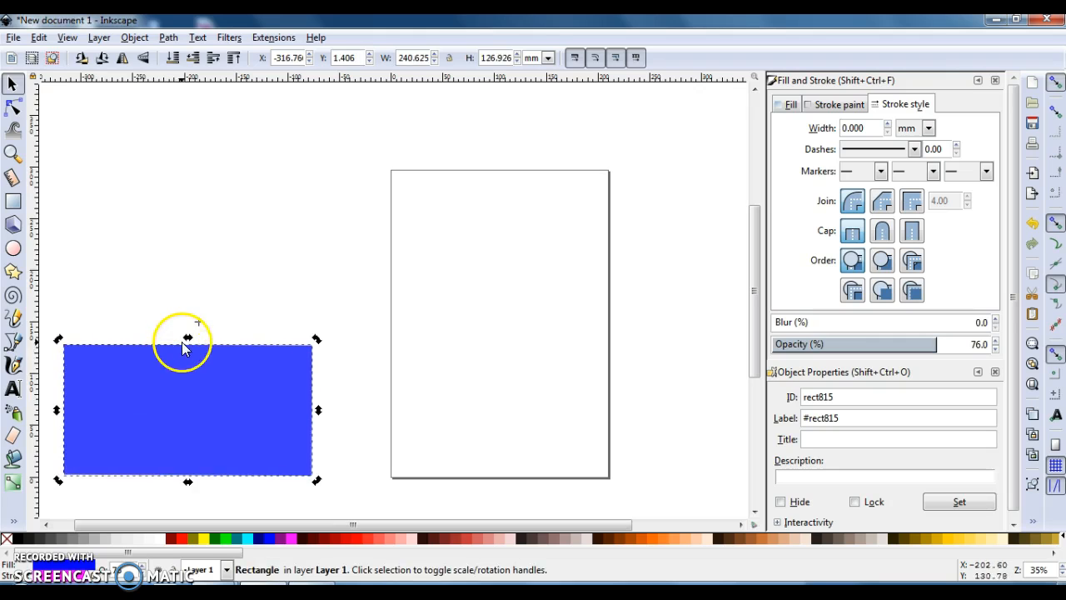
# Step: Skew the rectangle horizontally so its upper edge sits left of its lower edge, and reshape it narrower and about 187 mm high
pyautogui.moveTo(188, 340)
pyautogui.mouseDown()
pyautogui.moveTo(214, 338)
pyautogui.moveTo(162, 341)
pyautogui.moveTo(202, 337)
pyautogui.moveTo(194, 340)
pyautogui.mouseUp()
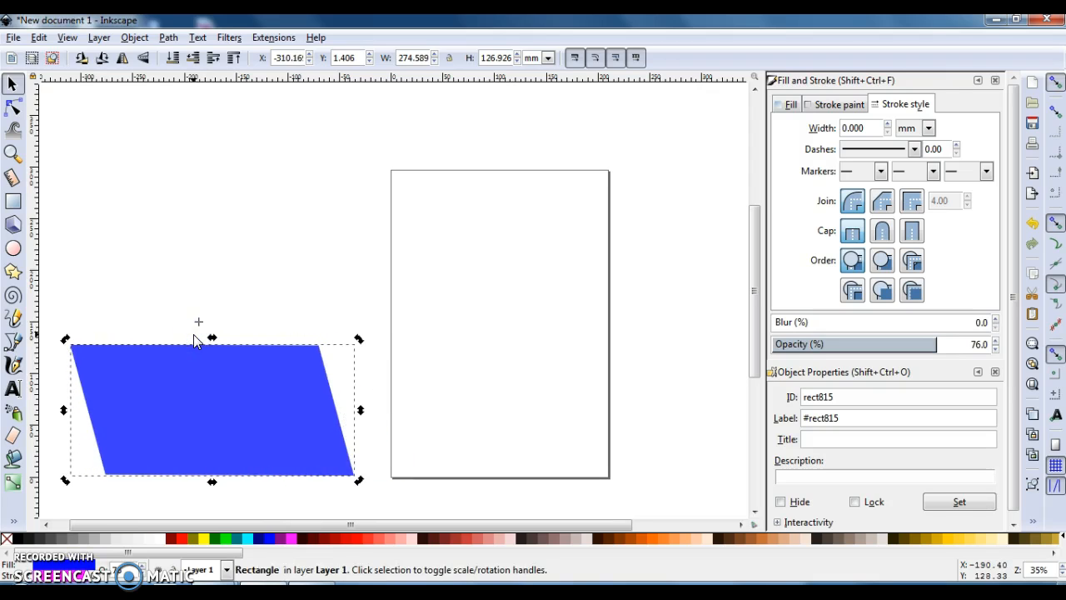
pyautogui.click(221, 383)
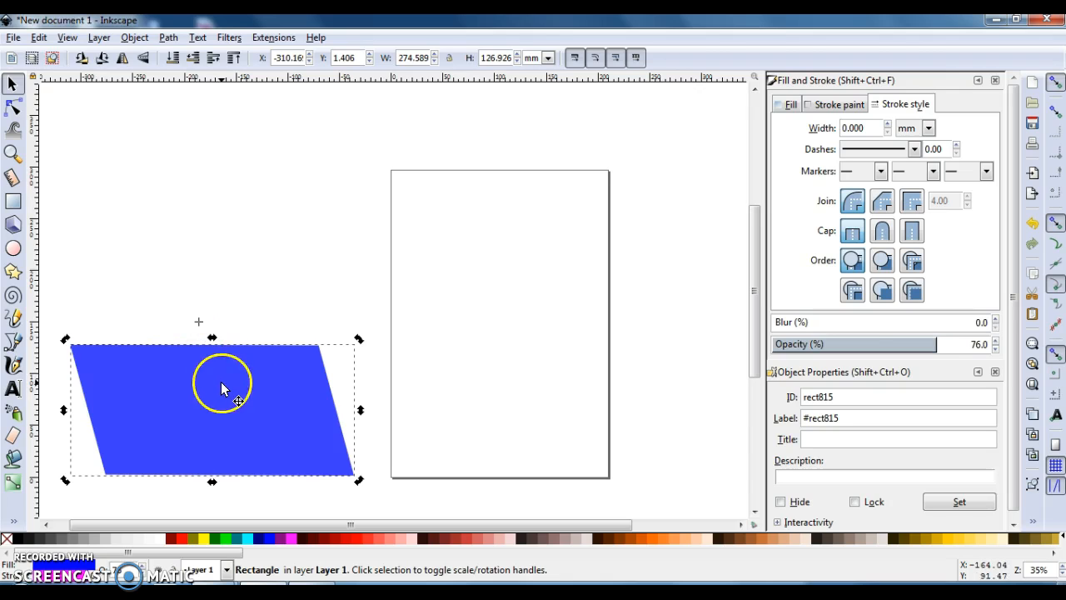
pyautogui.click(210, 340)
pyautogui.moveTo(213, 342); pyautogui.dragTo(211, 280)
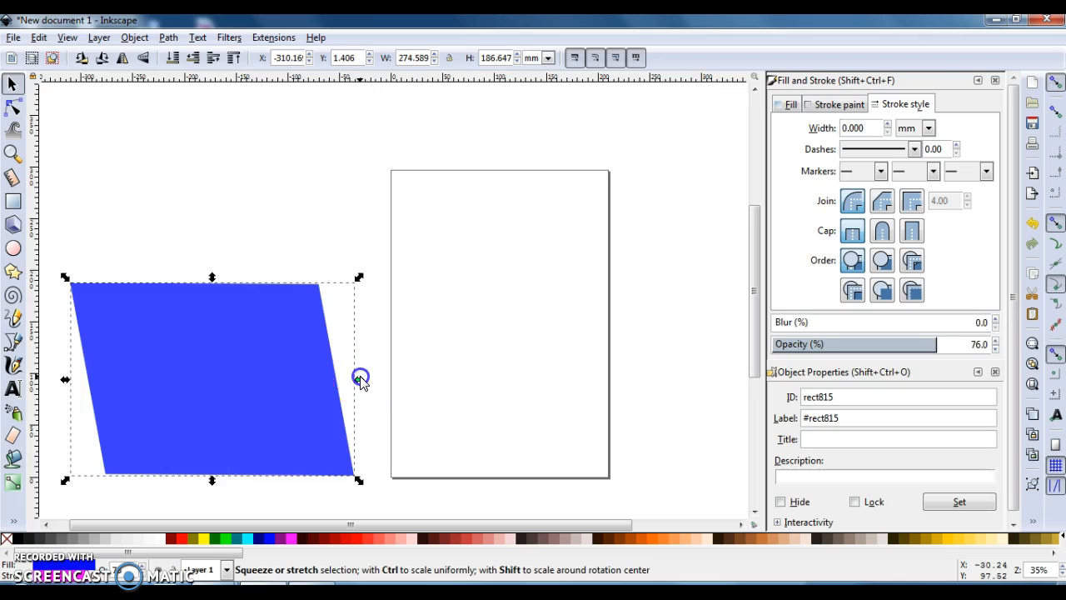
pyautogui.moveTo(360, 379); pyautogui.dragTo(272, 379)
# Step: Rotate the skewed shape slightly clockwise and move it up and to the right, closer to the page
pyautogui.moveTo(268, 277); pyautogui.dragTo(283, 295)
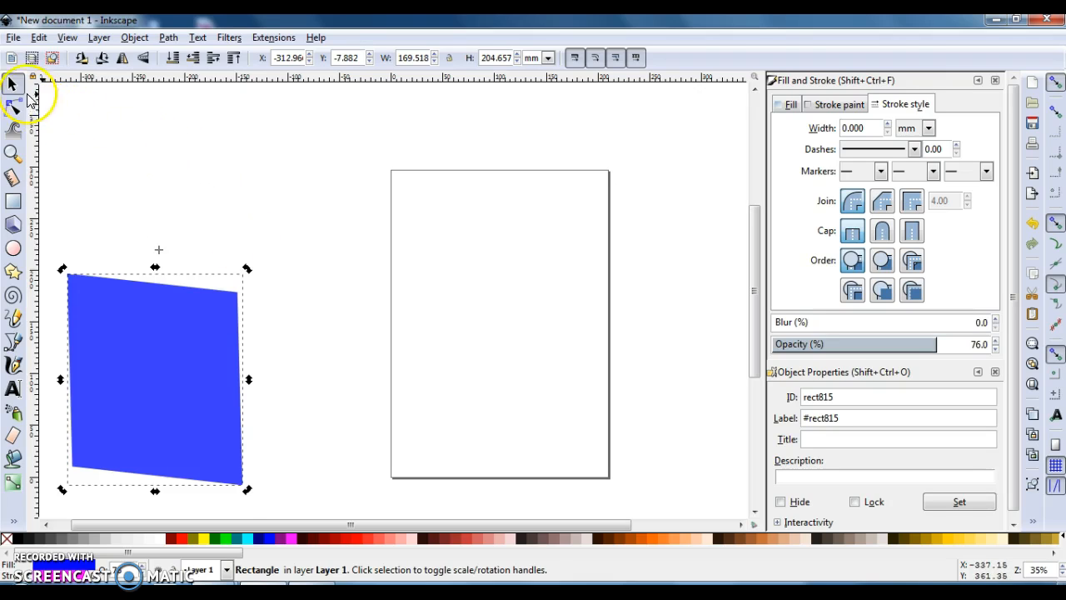
pyautogui.click(14, 85)
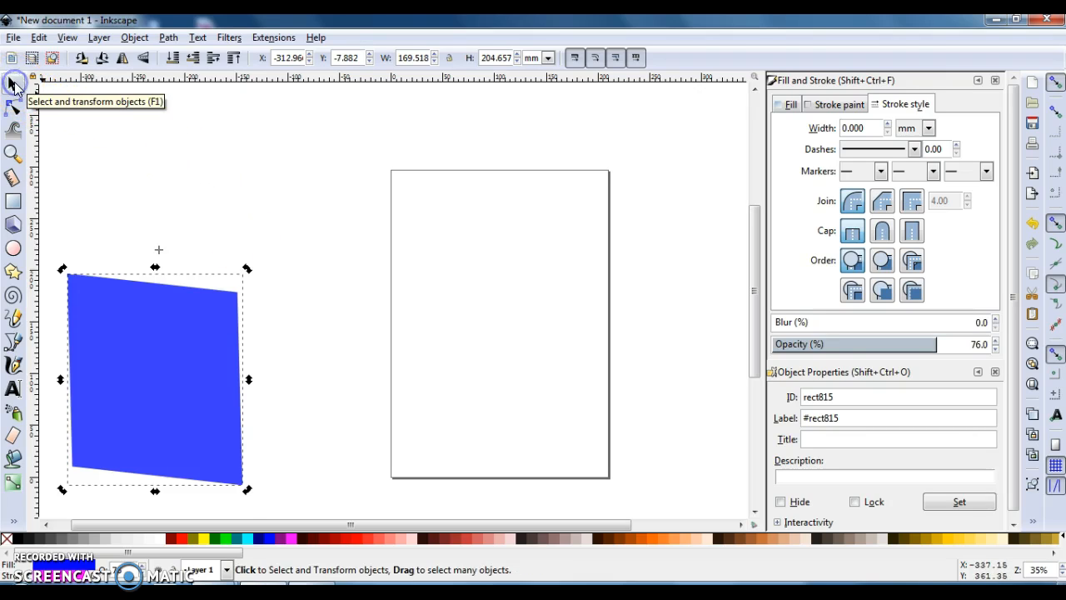
pyautogui.moveTo(144, 359); pyautogui.dragTo(223, 239)
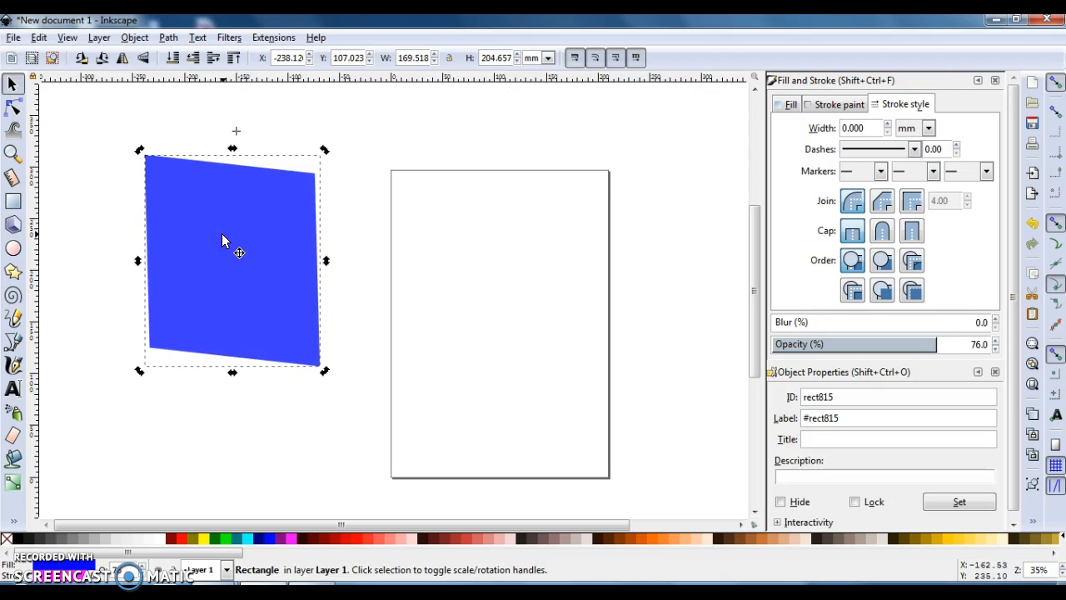
# Step: Draw a wide ellipse over the upper half of the page, extending slightly past the page's right edge
pyautogui.click(13, 249)
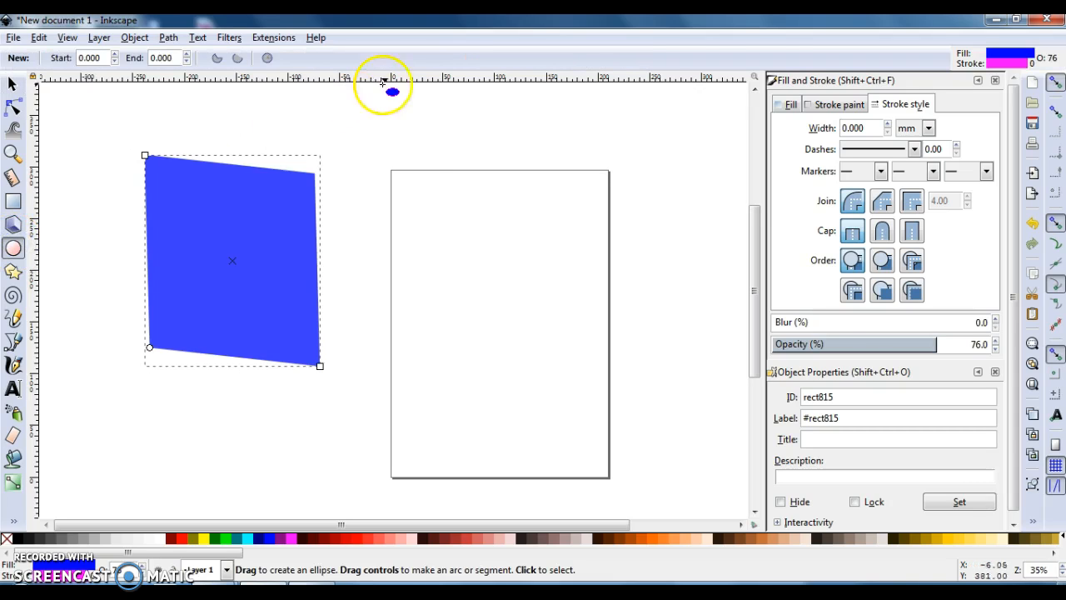
pyautogui.moveTo(411, 174); pyautogui.dragTo(631, 343)
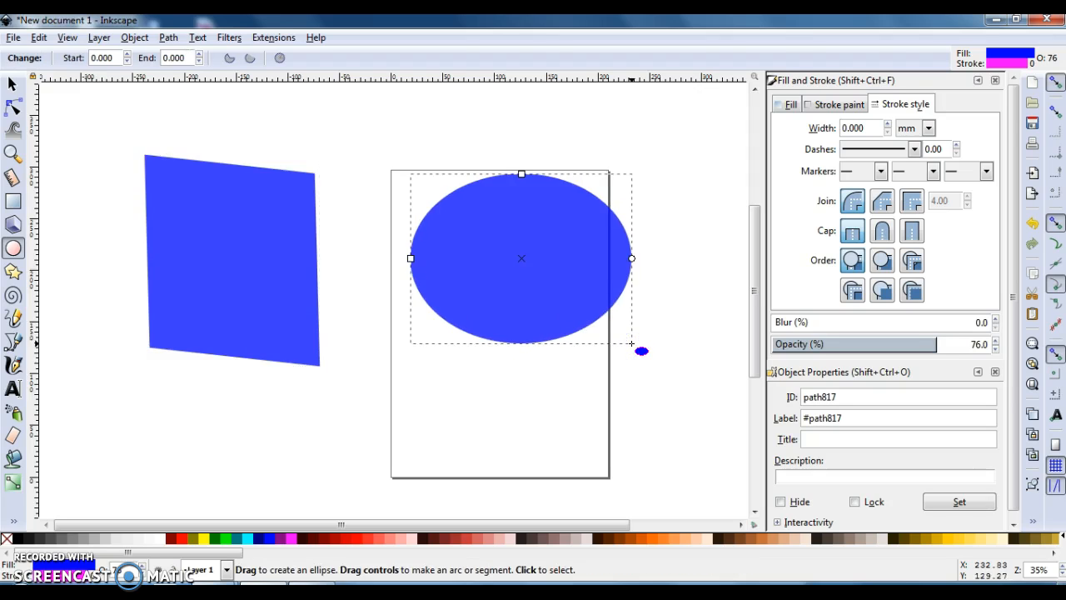
pyautogui.click(633, 261)
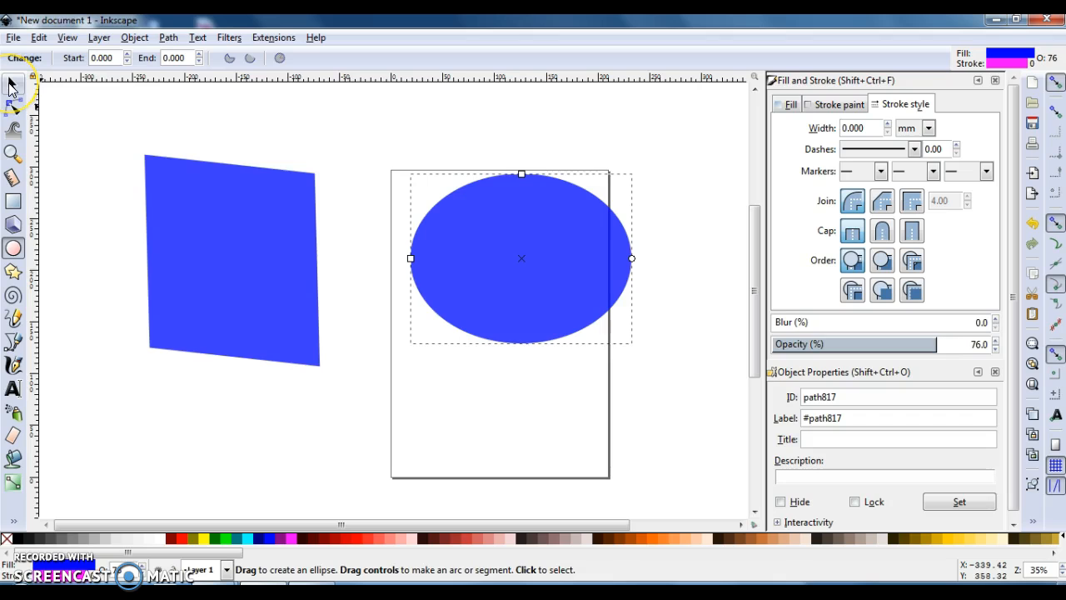
# Step: Enlarge the ellipse to a nearly round shape about 268 mm wide and 269 mm high, covering most of the page
pyautogui.click(12, 84)
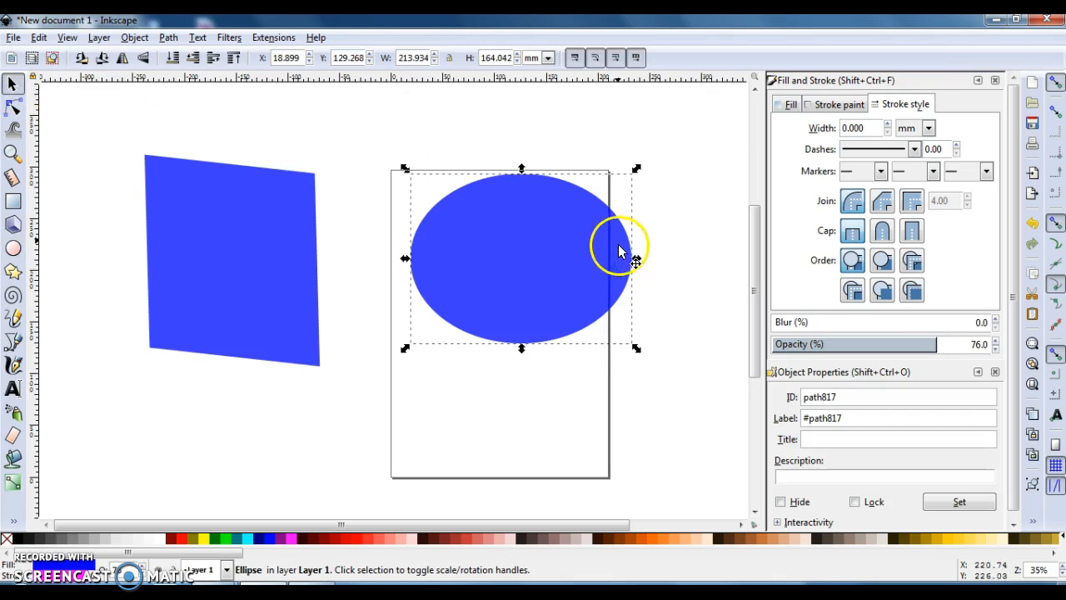
pyautogui.moveTo(637, 259)
pyautogui.mouseDown()
pyautogui.moveTo(700, 257)
pyautogui.moveTo(644, 250)
pyautogui.moveTo(654, 256)
pyautogui.mouseUp()
pyautogui.moveTo(530, 171); pyautogui.dragTo(529, 125)
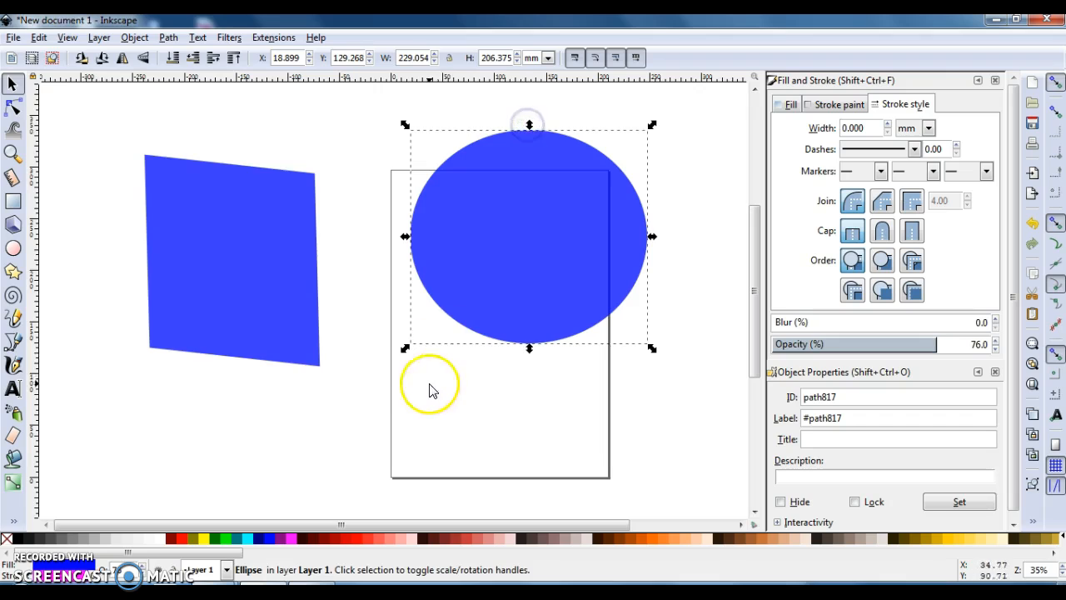
pyautogui.moveTo(404, 348); pyautogui.dragTo(365, 413)
# Step: Skew the enlarged ellipse horizontally toward the right and rotate it counterclockwise until its long axis slopes down from left to right
pyautogui.click(507, 175)
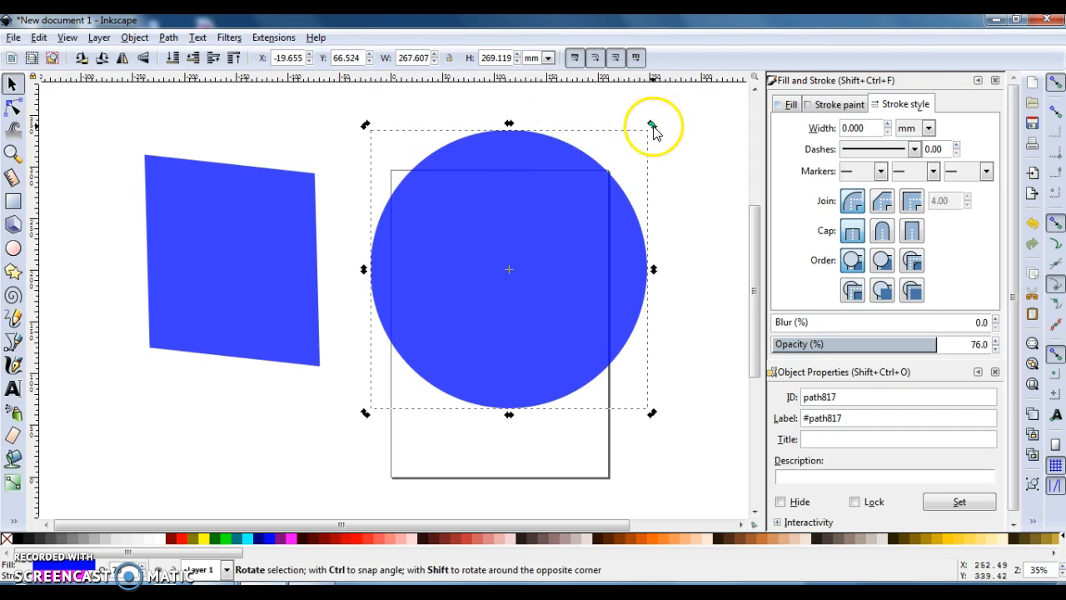
pyautogui.moveTo(654, 127)
pyautogui.mouseDown()
pyautogui.moveTo(664, 151)
pyautogui.moveTo(649, 132)
pyautogui.mouseUp()
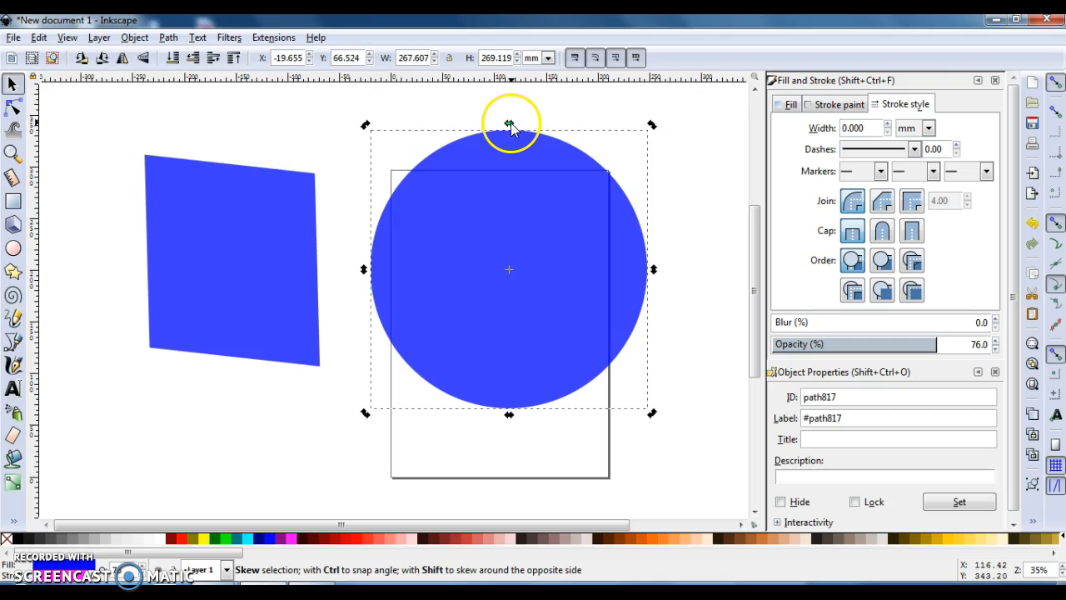
pyautogui.moveTo(515, 125); pyautogui.dragTo(592, 133)
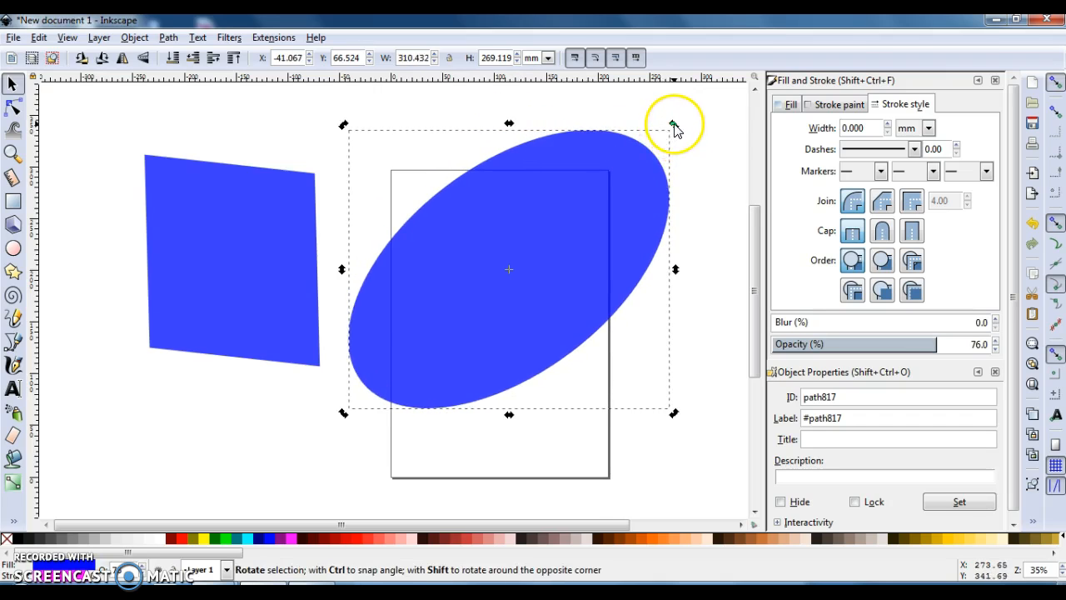
pyautogui.moveTo(674, 124); pyautogui.dragTo(387, 216)
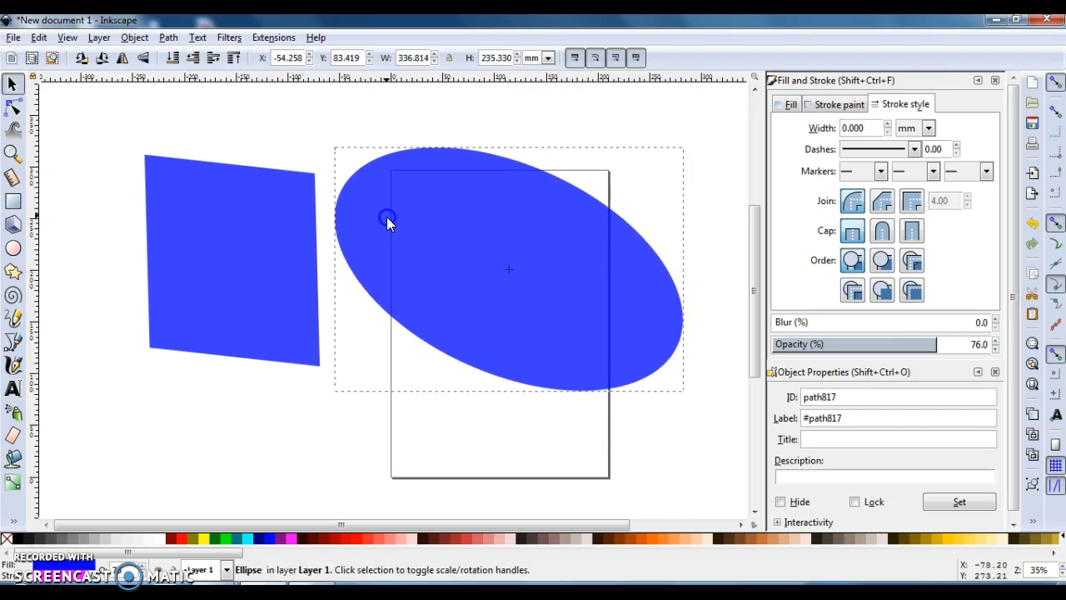
pyautogui.click(501, 197)
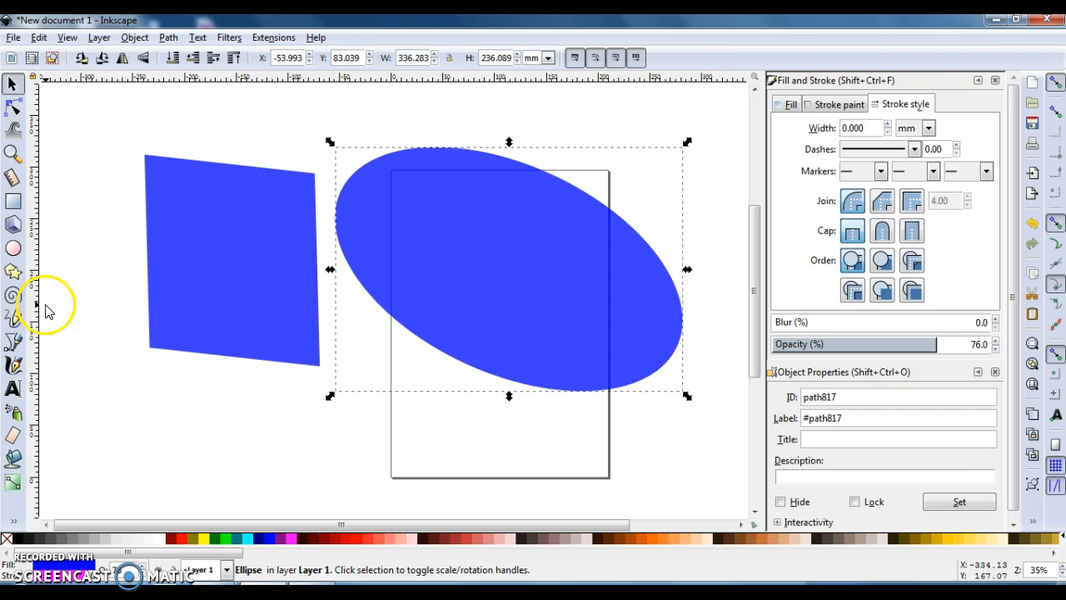
# Step: Draw a star with 8 corners and spoke ratio 1.000 over the skewed rectangle's lower-left corner, trying it briefly as a regular polygon
pyautogui.click(13, 273)
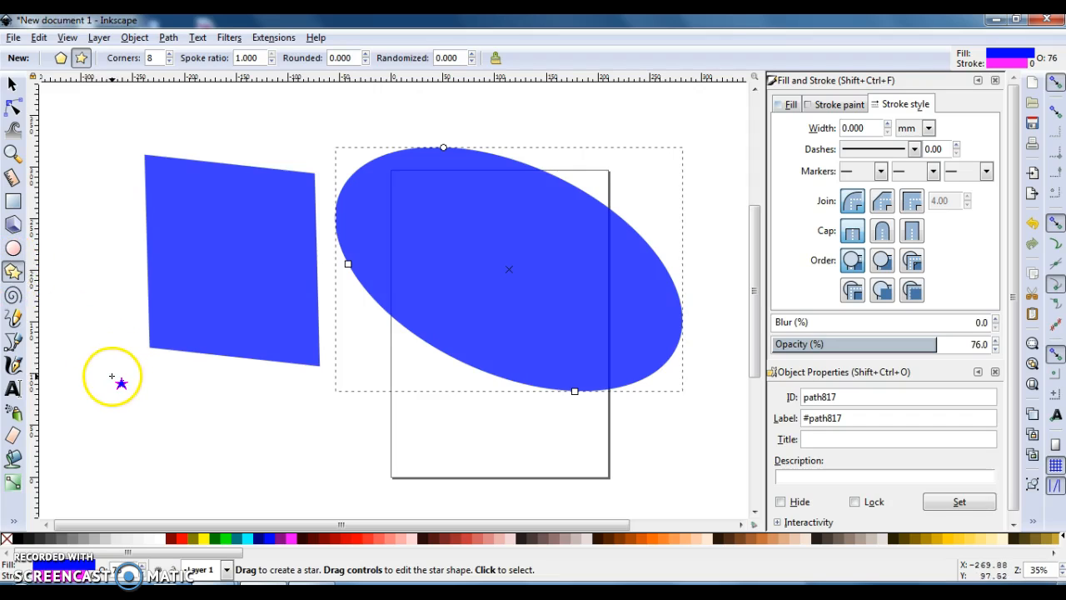
pyautogui.moveTo(112, 376); pyautogui.dragTo(141, 425)
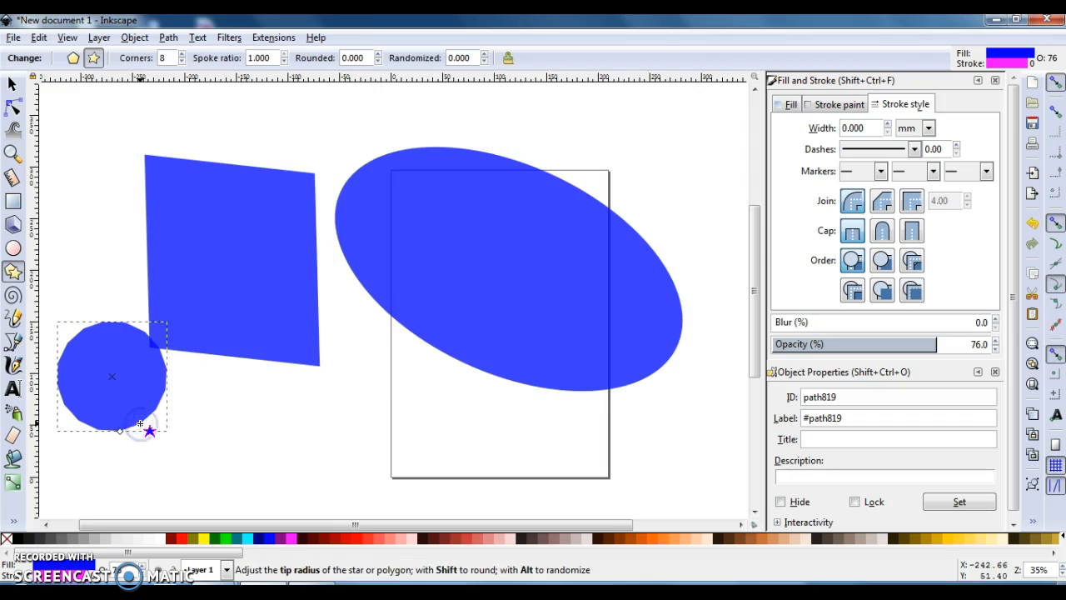
pyautogui.click(74, 61)
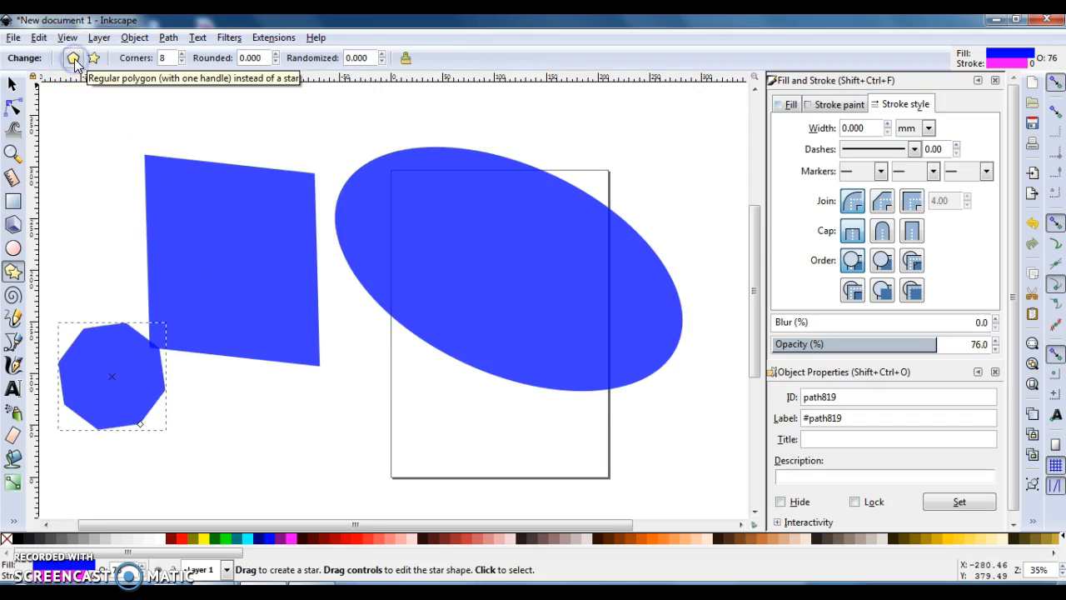
pyautogui.click(93, 59)
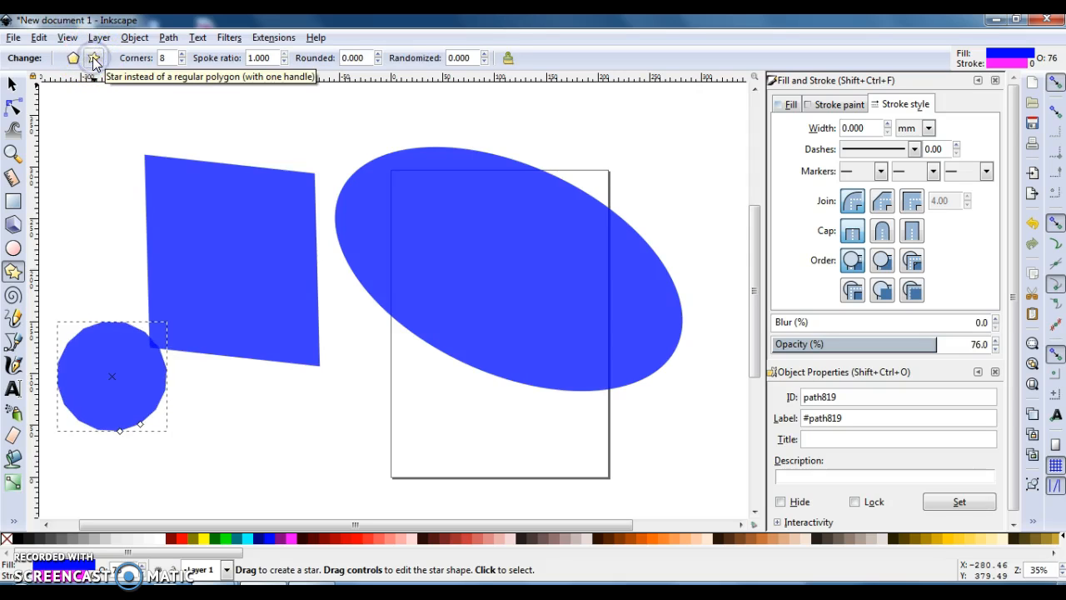
# Step: Reduce the star's number of corners to 5
pyautogui.click(182, 60)
pyautogui.click(182, 61)
pyautogui.click(181, 61)
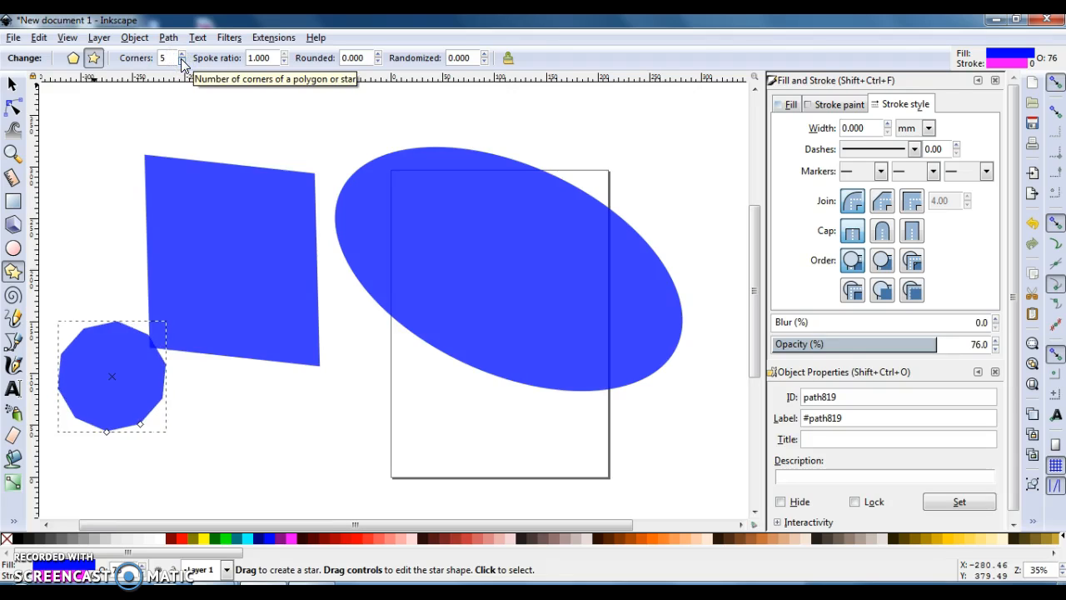
pyautogui.click(263, 72)
pyautogui.click(285, 60)
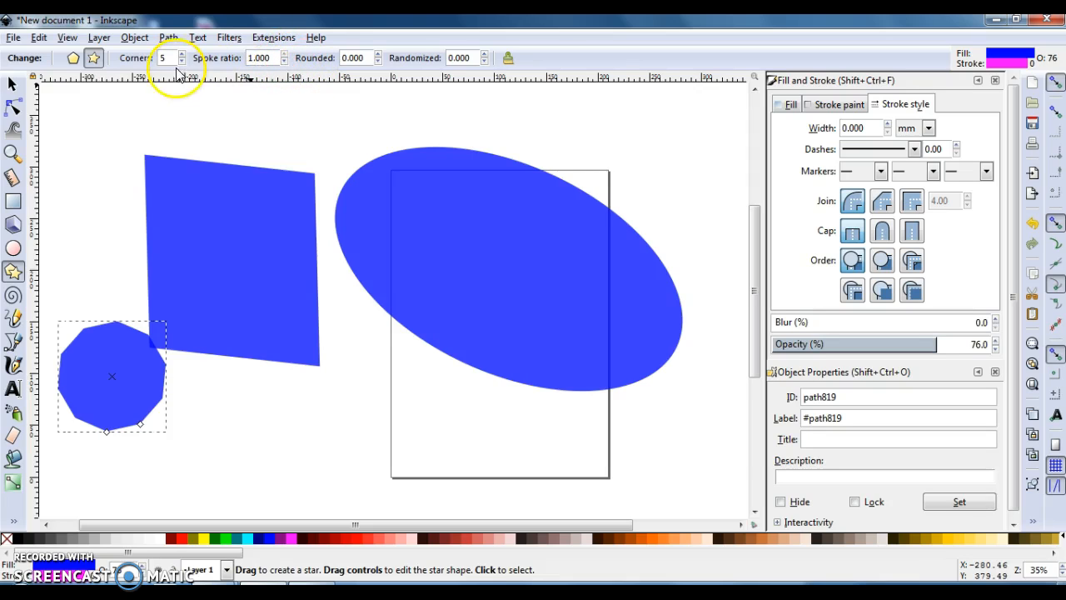
pyautogui.click(105, 350)
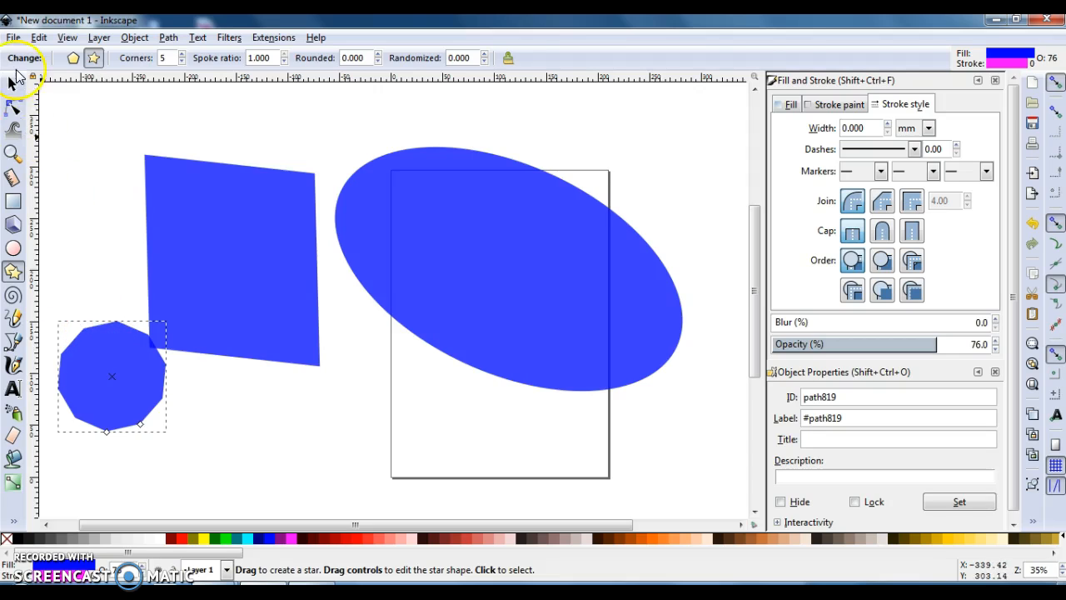
# Step: Raise the star's number of corners back to 8 and keep the star shape type
pyautogui.click(183, 55)
pyautogui.click(183, 55)
pyautogui.click(183, 55)
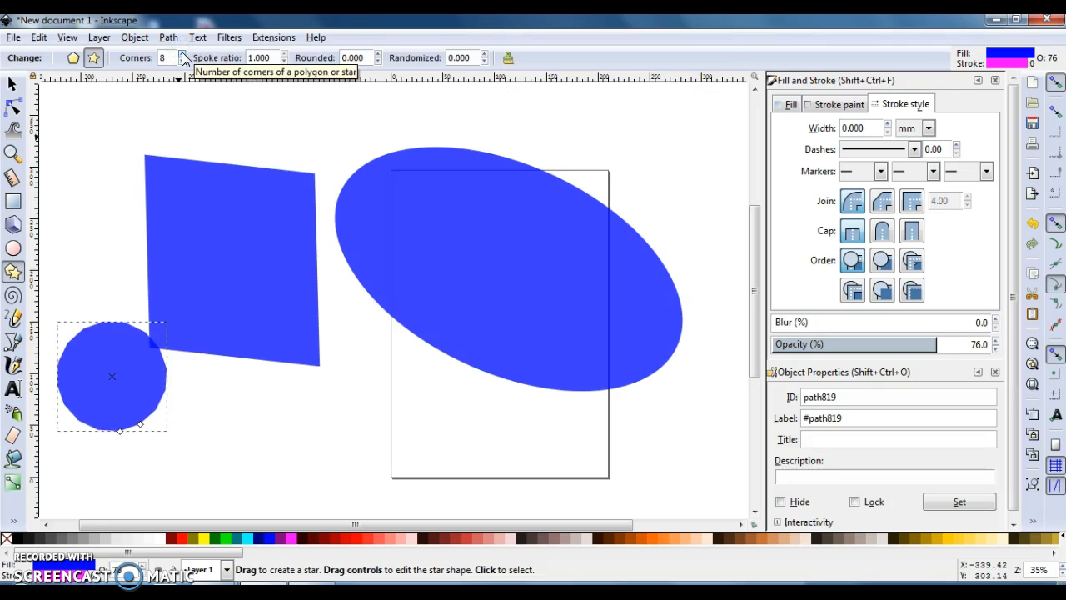
pyautogui.click(92, 60)
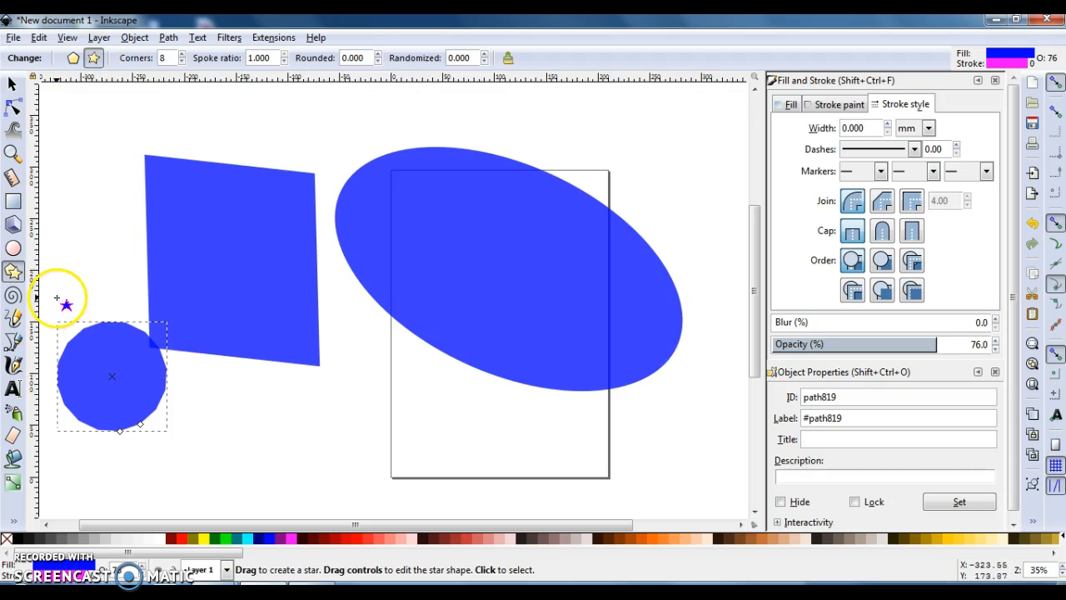
# Step: Draw a short wavy line and the letters HI freehand with the Pencil tool above the skewed rectangle
pyautogui.click(15, 318)
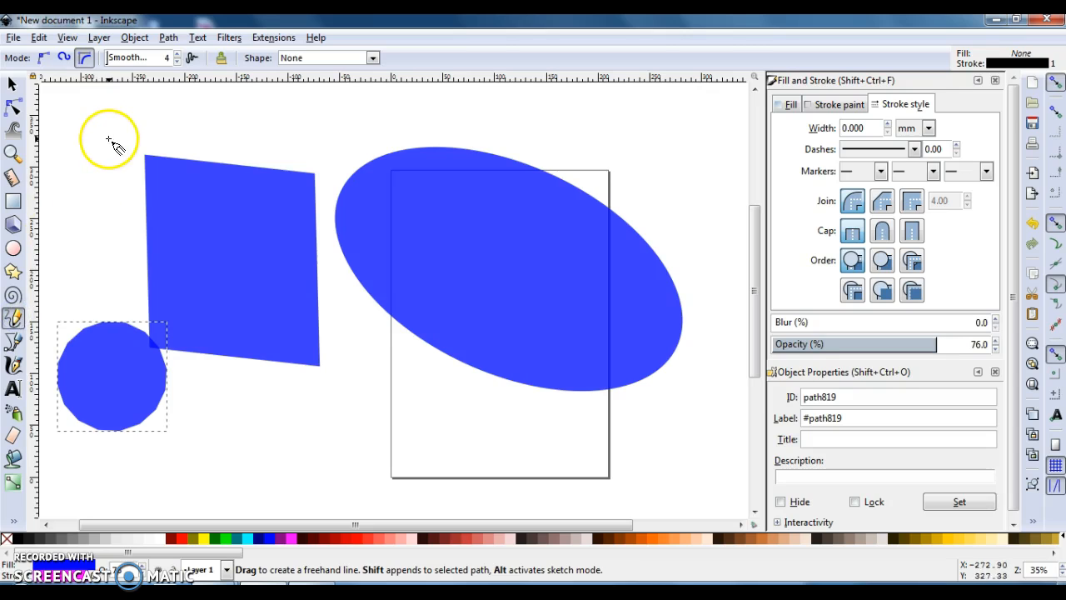
pyautogui.moveTo(109, 139); pyautogui.dragTo(114, 130)
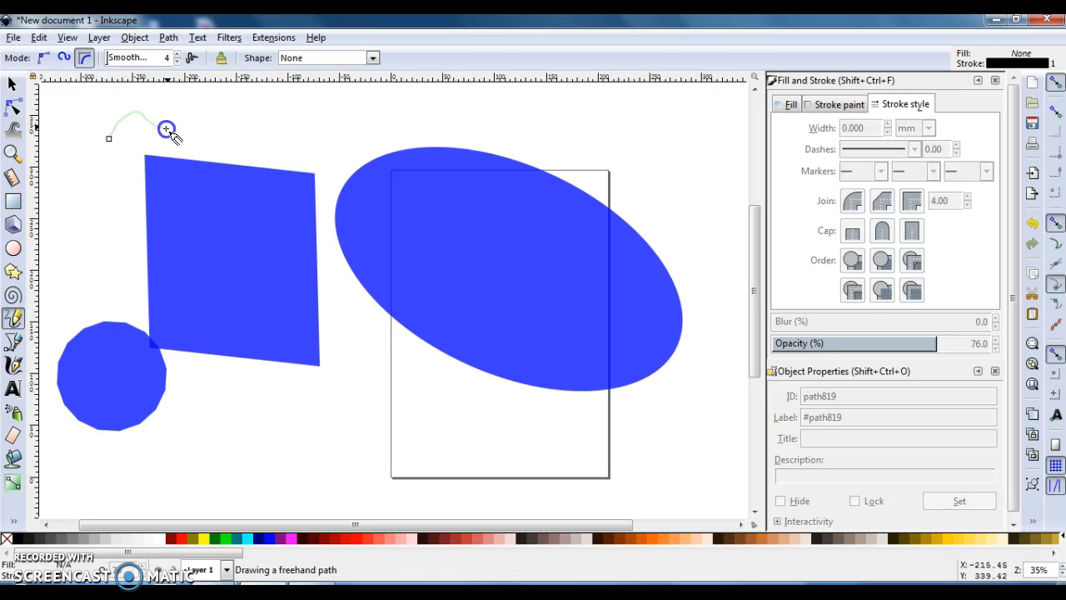
pyautogui.moveTo(176, 102)
pyautogui.mouseDown()
pyautogui.moveTo(227, 104)
pyautogui.moveTo(227, 148)
pyautogui.mouseUp()
pyautogui.moveTo(258, 106)
pyautogui.mouseDown()
pyautogui.moveTo(256, 144)
pyautogui.moveTo(230, 126)
pyautogui.moveTo(258, 107)
pyautogui.moveTo(296, 136)
pyautogui.moveTo(295, 148)
pyautogui.moveTo(281, 148)
pyautogui.moveTo(308, 149)
pyautogui.mouseUp()
pyautogui.moveTo(278, 110); pyautogui.dragTo(311, 107)
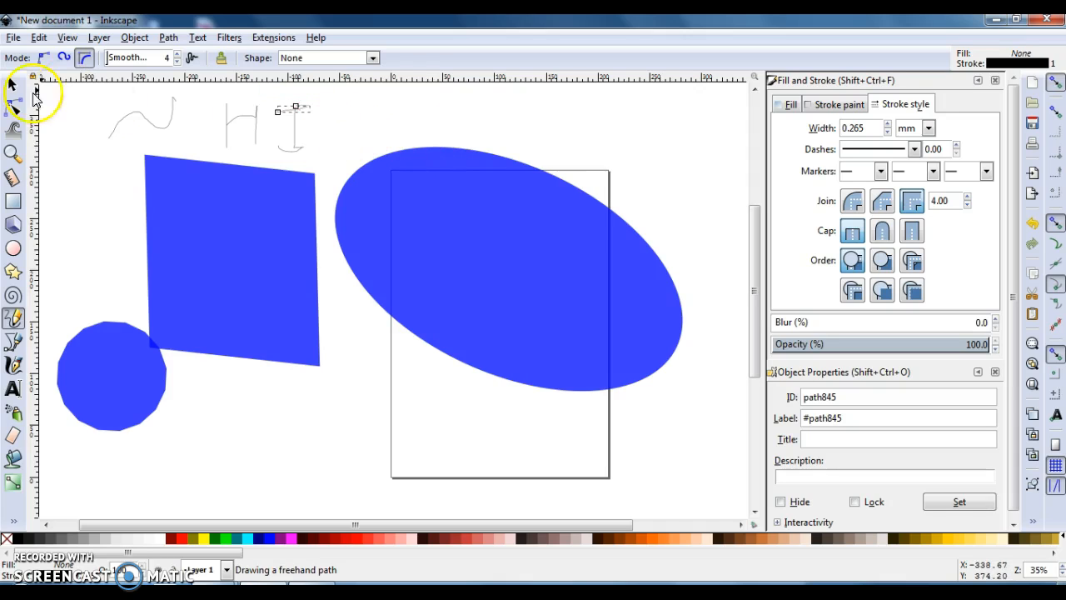
# Step: Select all the freehand strokes above the skewed rectangle together and delete them
pyautogui.click(15, 85)
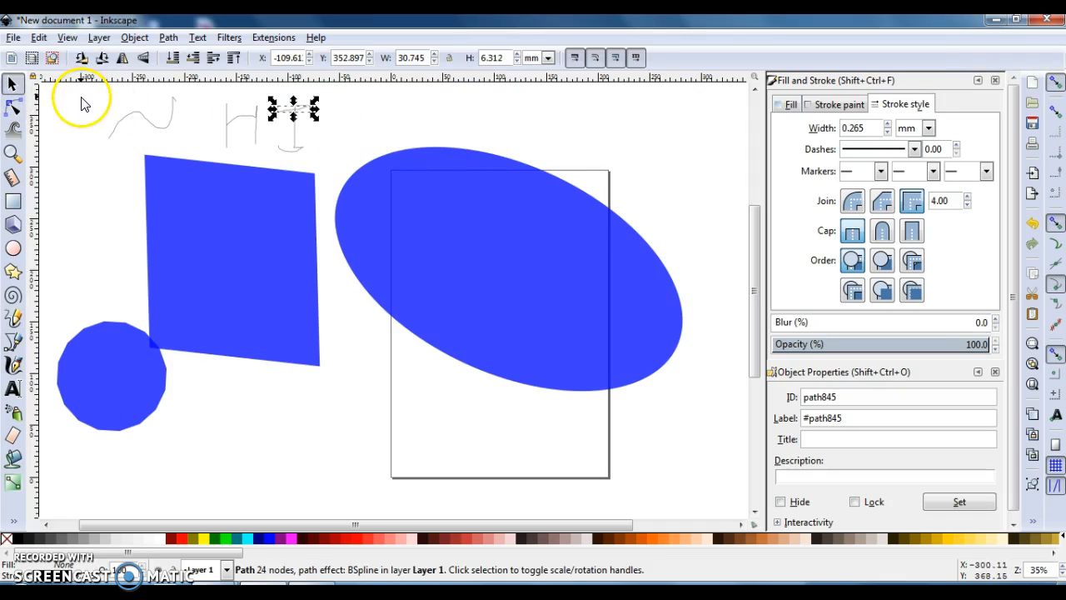
pyautogui.moveTo(81, 98)
pyautogui.mouseDown()
pyautogui.moveTo(121, 132)
pyautogui.moveTo(309, 144)
pyautogui.moveTo(339, 157)
pyautogui.mouseUp()
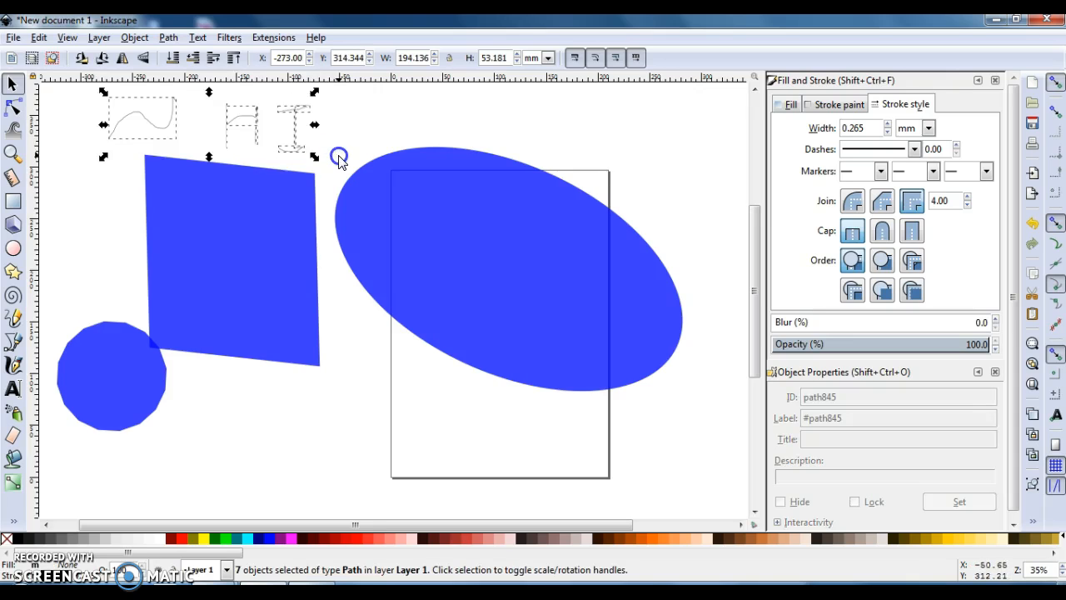
pyautogui.press('Delete')
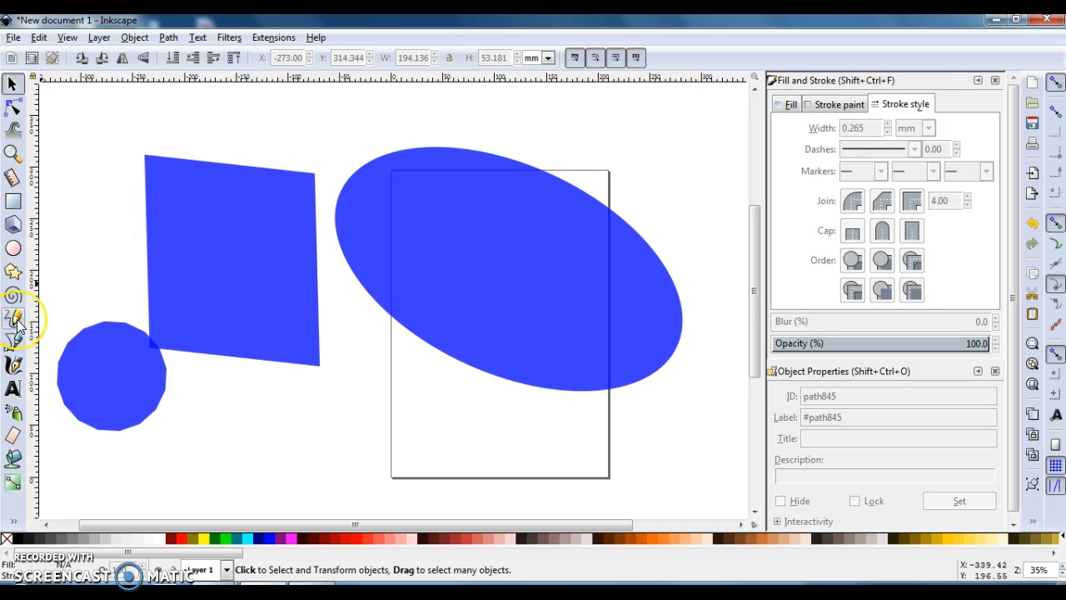
# Step: Draw a freehand wave about 135 mm wide with the Pencil tool above the skewed rectangle
pyautogui.moveTo(124, 122); pyautogui.dragTo(176, 108)
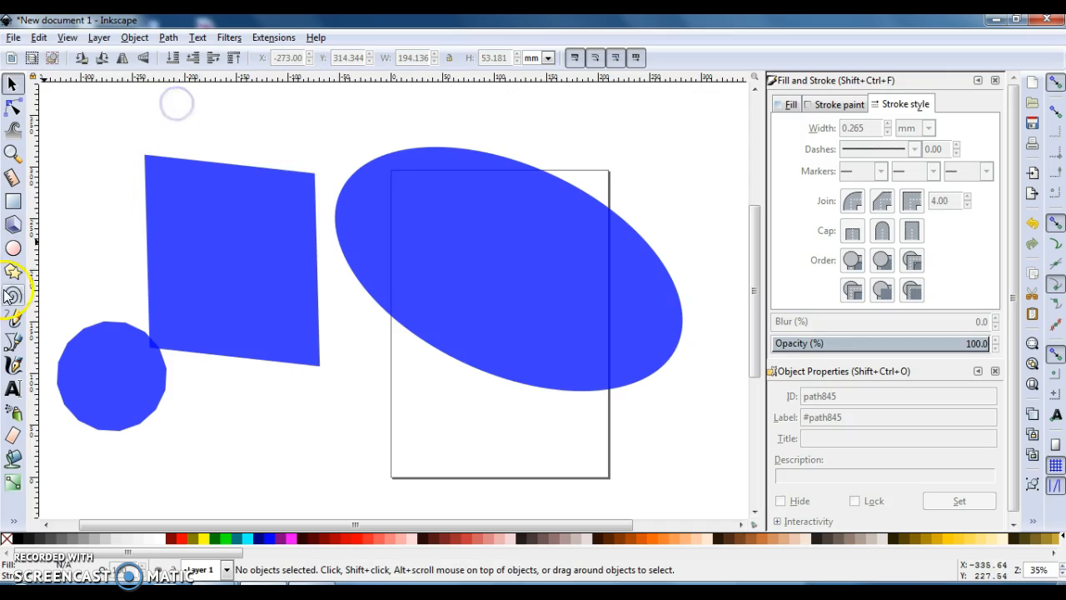
pyautogui.click(14, 319)
pyautogui.moveTo(100, 133)
pyautogui.mouseDown()
pyautogui.moveTo(131, 89)
pyautogui.moveTo(163, 95)
pyautogui.moveTo(185, 123)
pyautogui.moveTo(240, 109)
pyautogui.mouseUp()
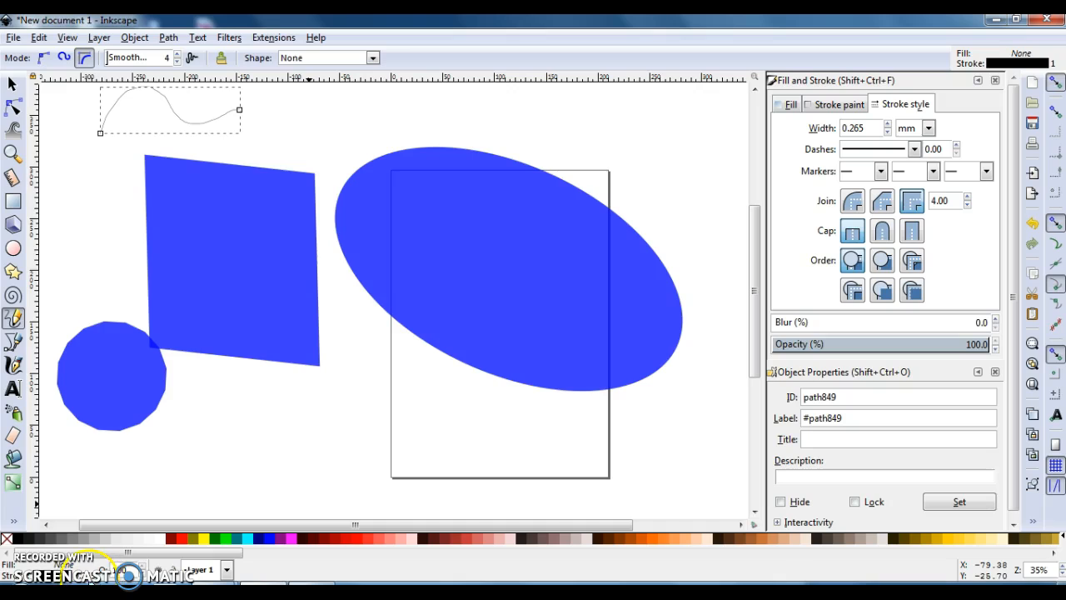
# Step: Thicken the freehand wave by setting its stroke width to 3.165 mm
pyautogui.click(889, 126)
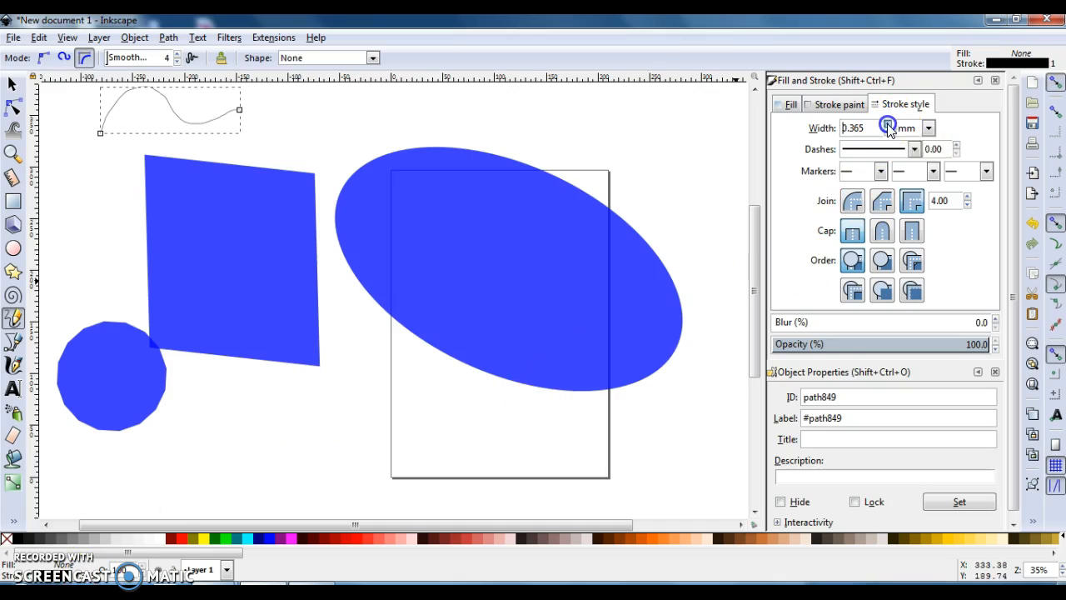
pyautogui.click(888, 126)
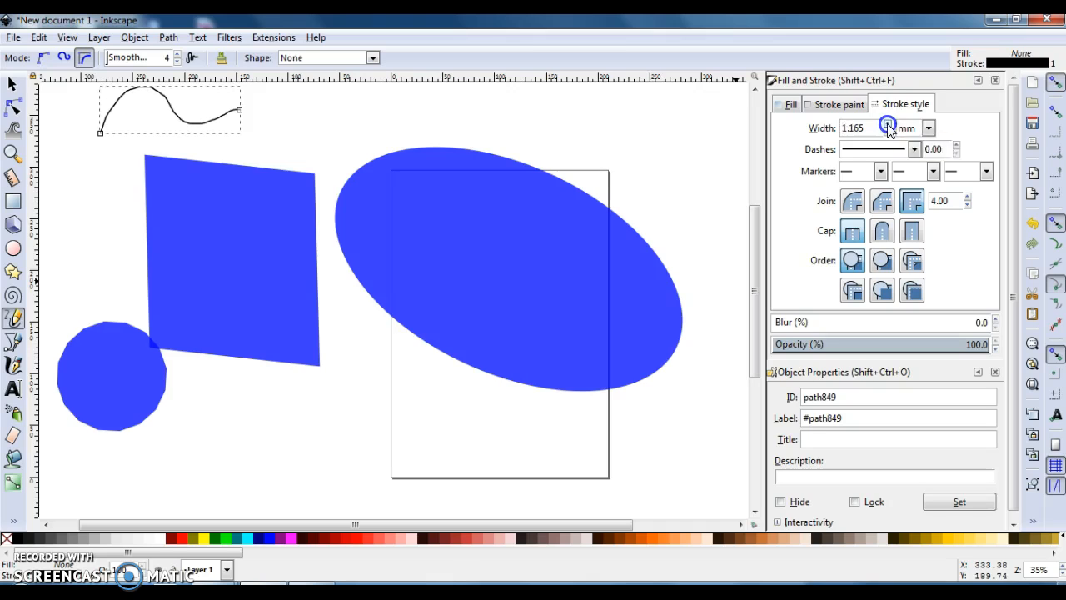
pyautogui.click(889, 126)
pyautogui.click(889, 125)
pyautogui.click(889, 126)
pyautogui.click(889, 125)
pyautogui.click(889, 126)
pyautogui.click(889, 126)
pyautogui.click(889, 126)
pyautogui.click(889, 125)
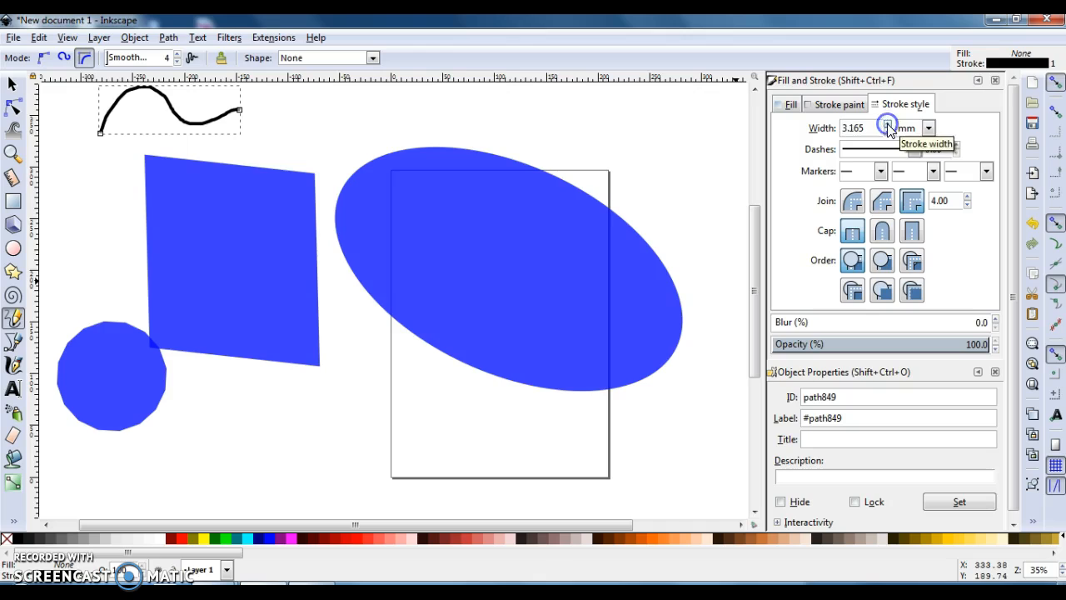
pyautogui.click(889, 126)
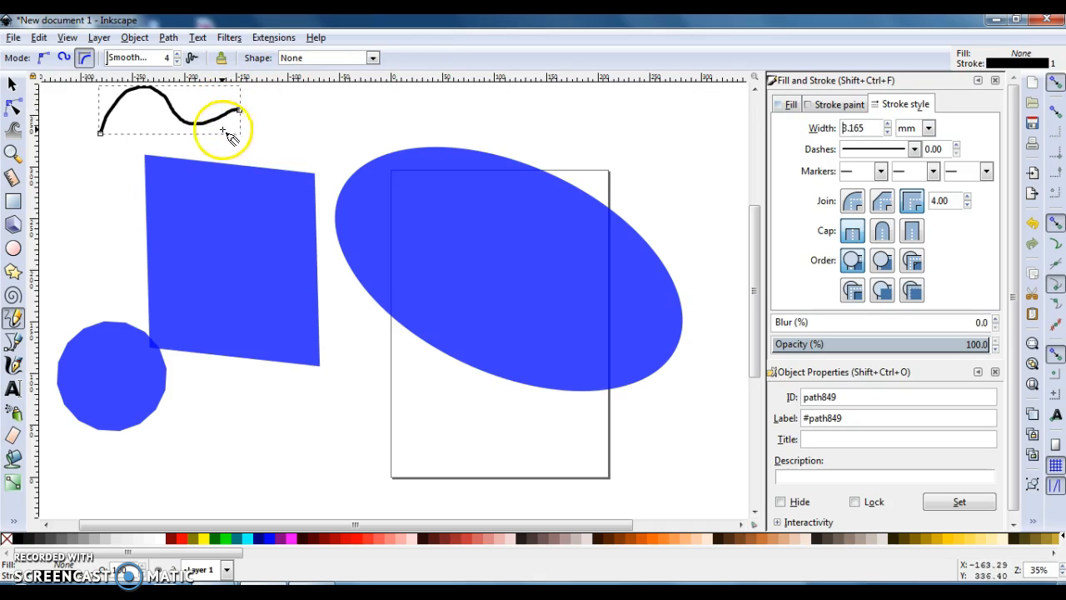
# Step: Select the wavy line and enlarge it to about 252 mm wide and 217 mm high, extending down across the skewed rectangle
pyautogui.click(192, 117)
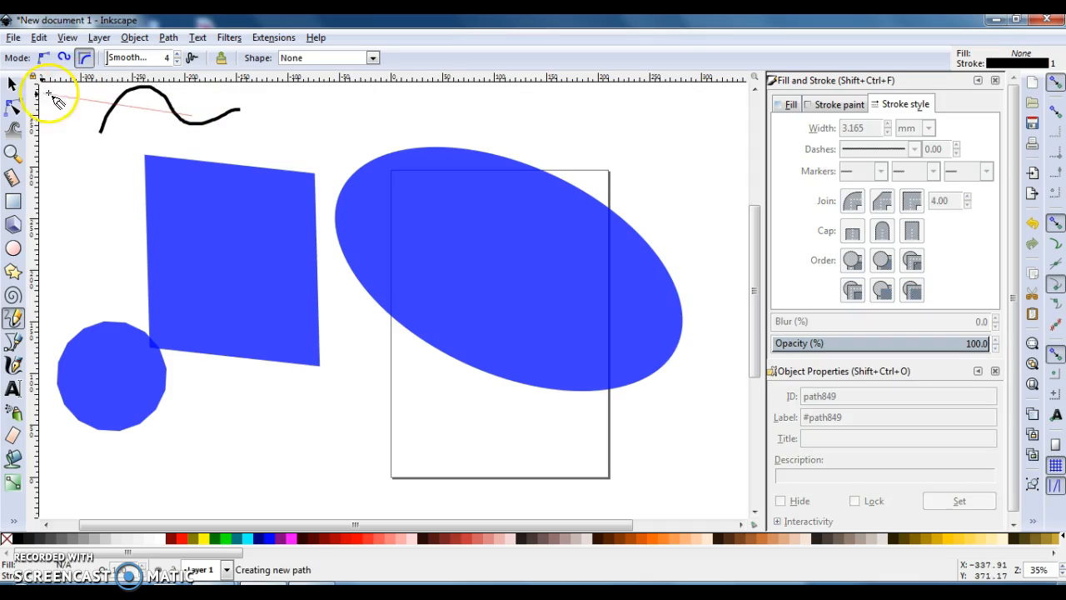
pyautogui.click(13, 85)
pyautogui.click(140, 116)
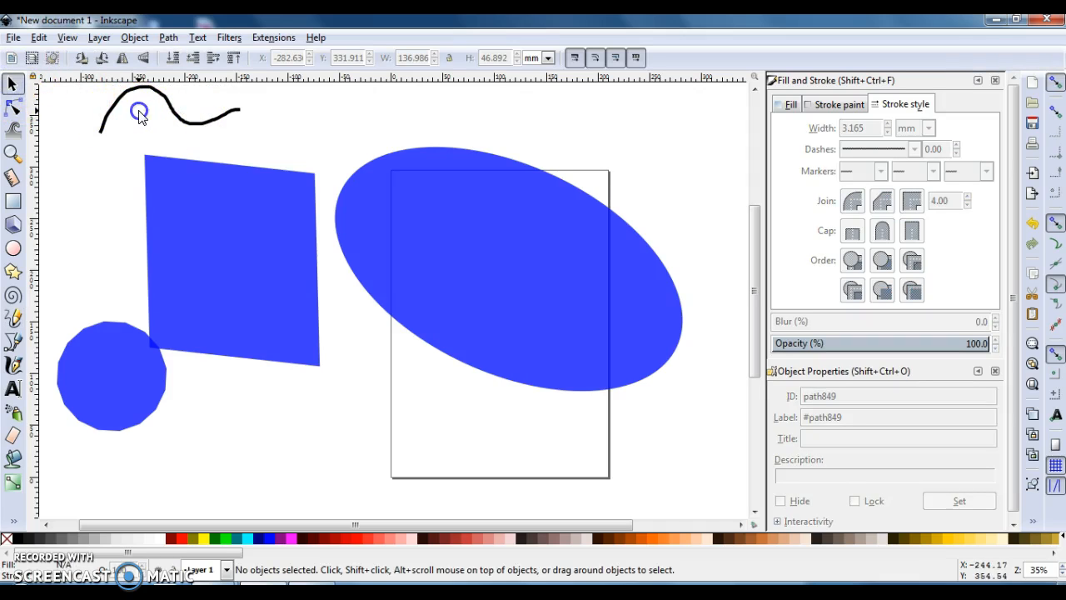
pyautogui.click(177, 115)
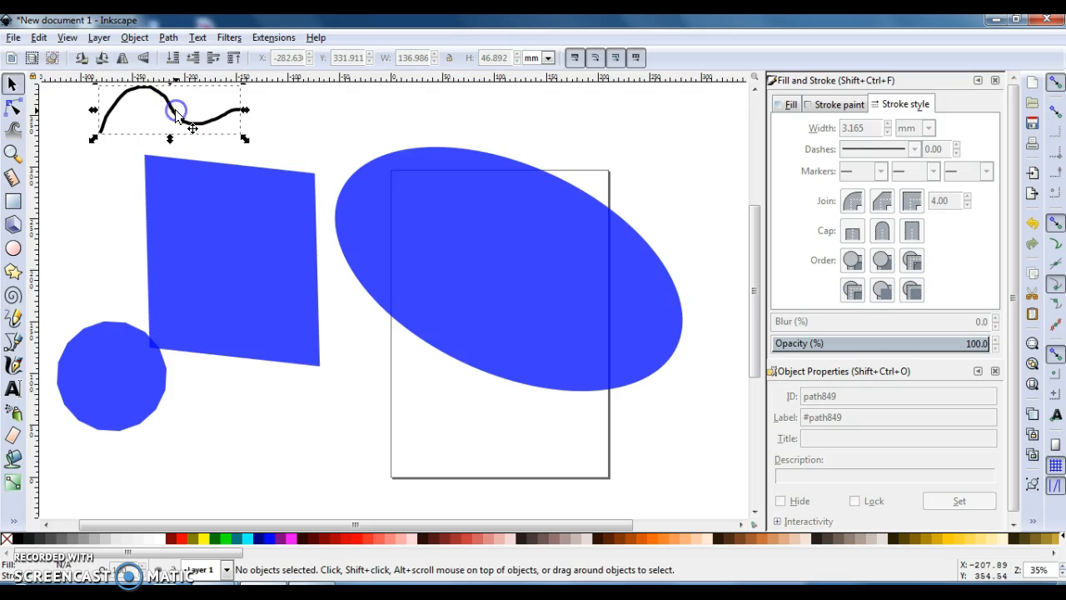
pyautogui.moveTo(244, 139); pyautogui.dragTo(363, 242)
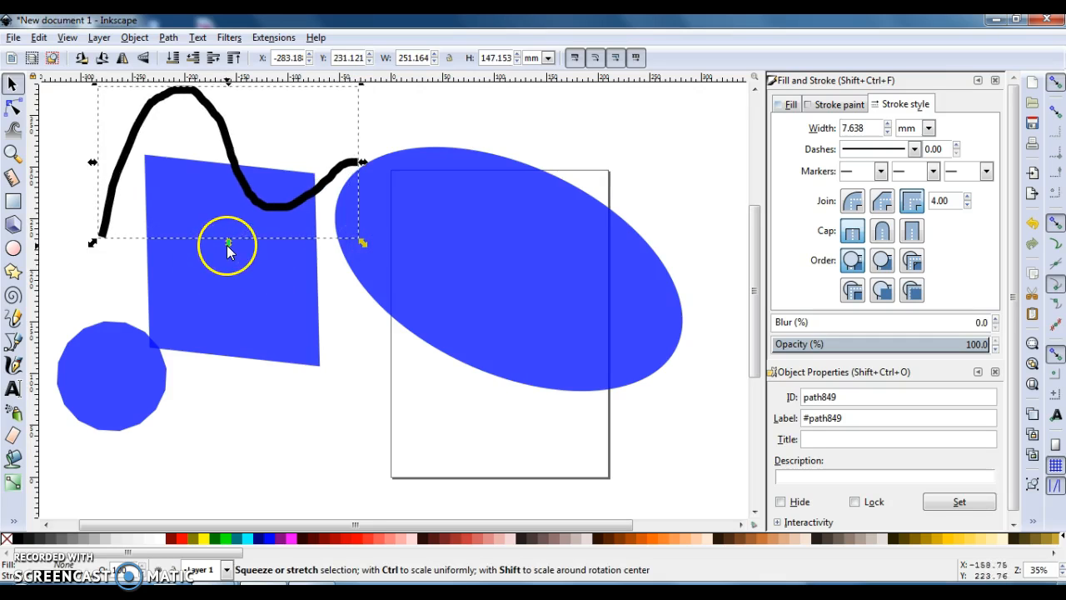
pyautogui.moveTo(229, 244); pyautogui.dragTo(229, 313)
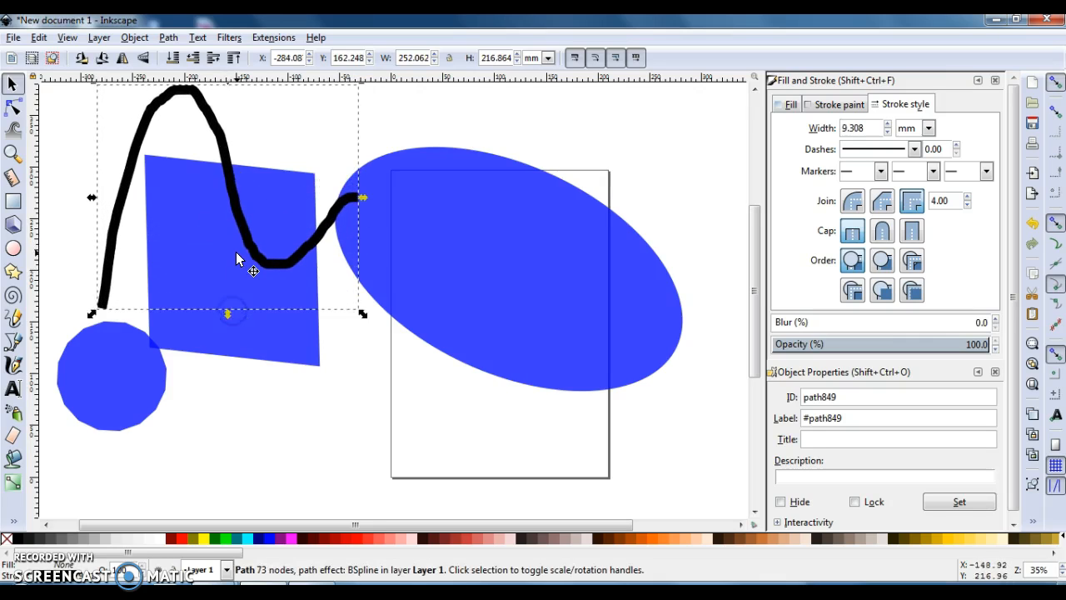
# Step: Select the skewed rectangle behind the wavy line and rotate it slightly clockwise
pyautogui.click(236, 252)
pyautogui.click(266, 329)
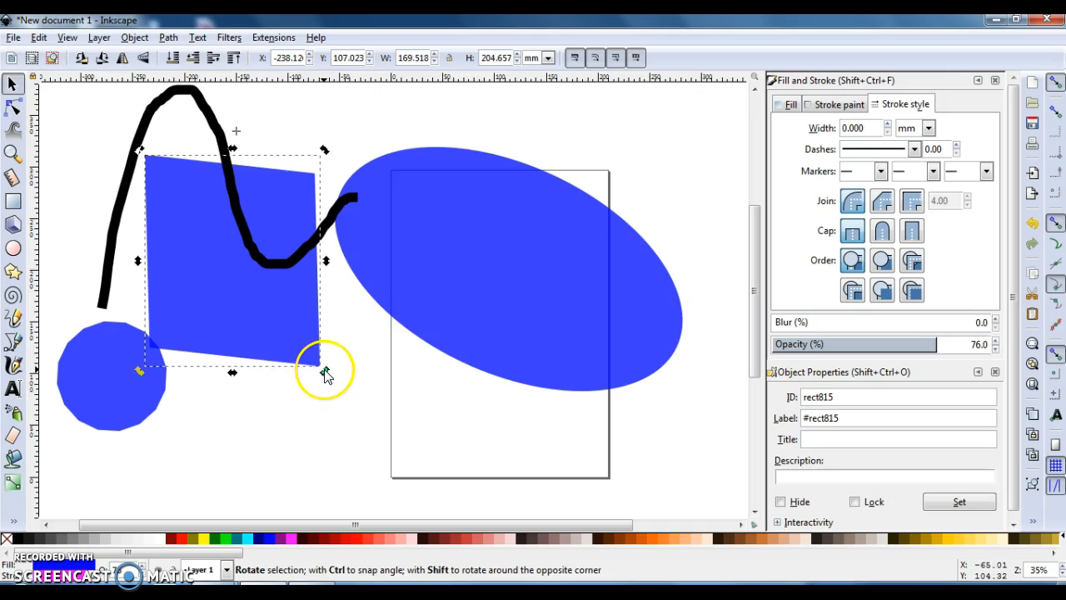
pyautogui.moveTo(324, 370)
pyautogui.mouseDown()
pyautogui.moveTo(274, 398)
pyautogui.moveTo(238, 398)
pyautogui.moveTo(286, 393)
pyautogui.moveTo(317, 376)
pyautogui.mouseUp()
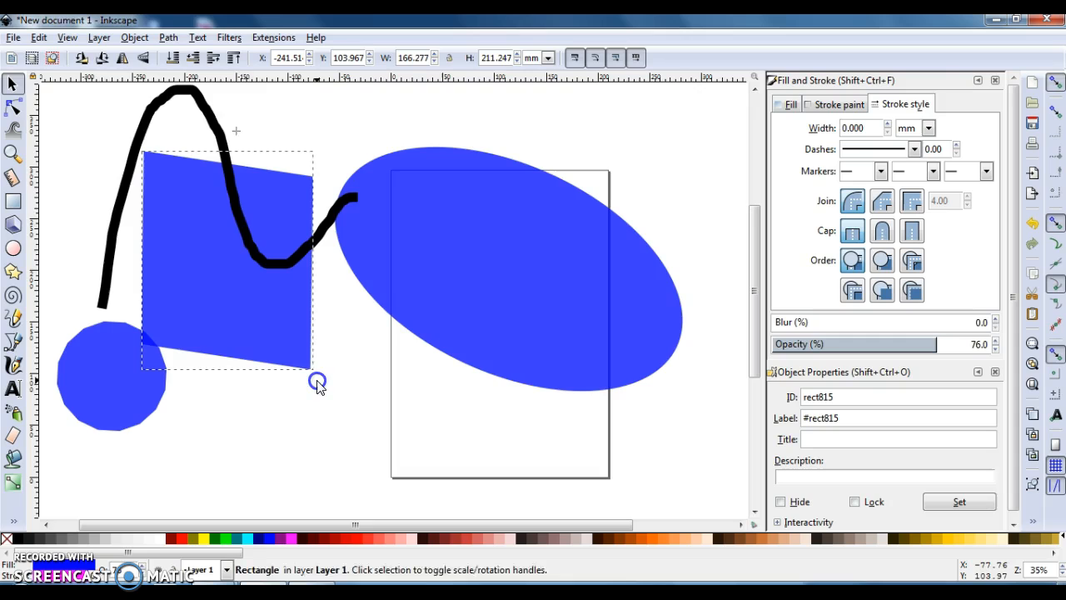
# Step: Select the thick wavy line and rotate it clockwise by roughly a quarter turn over the skewed rectangle
pyautogui.click(208, 109)
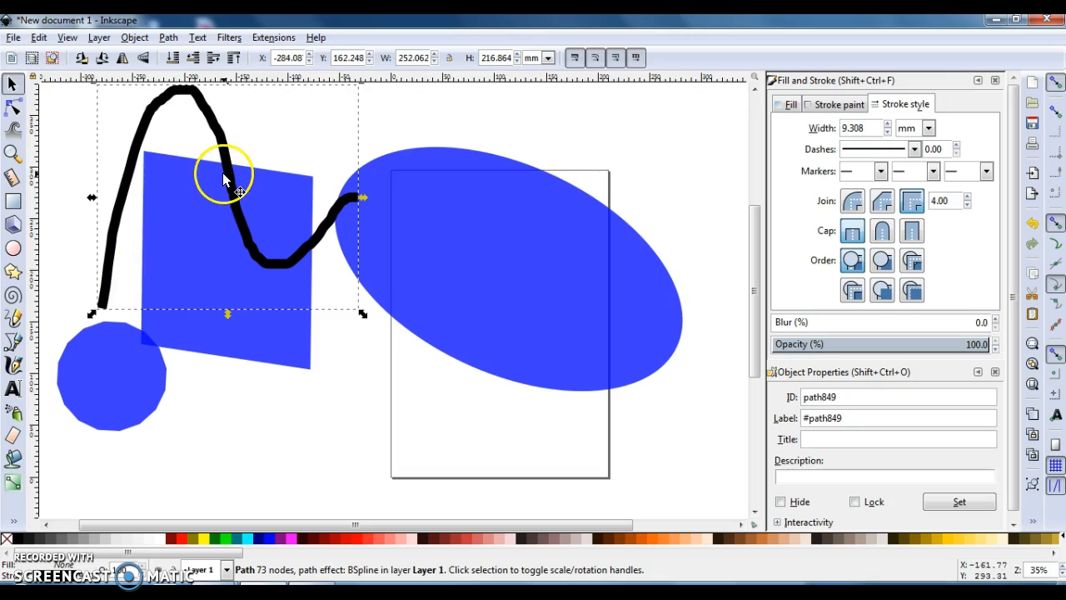
pyautogui.click(247, 104)
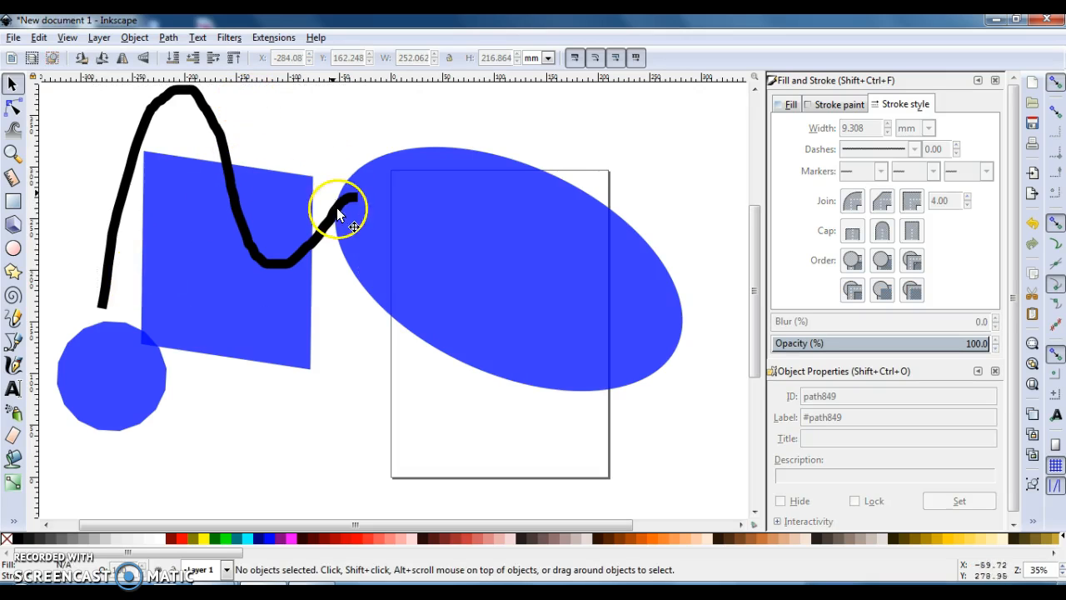
pyautogui.click(206, 107)
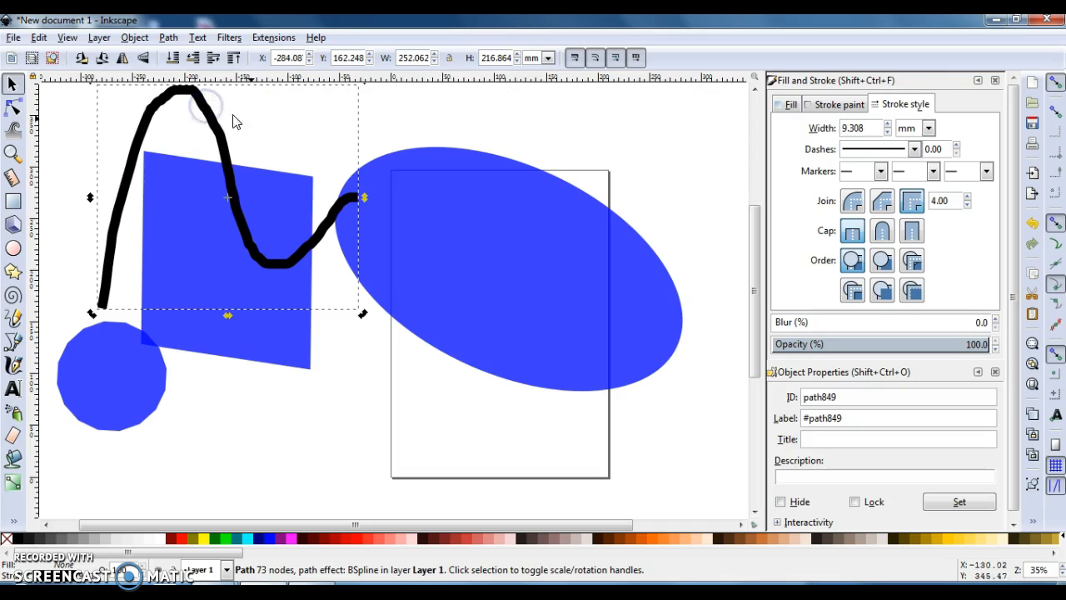
pyautogui.moveTo(364, 314); pyautogui.dragTo(126, 361)
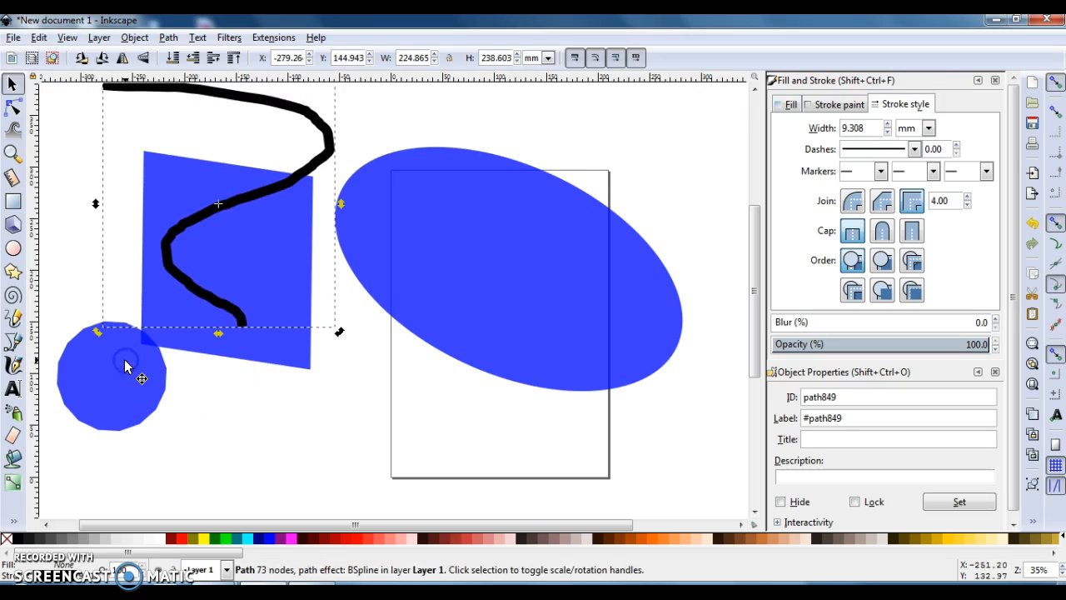
# Step: Draw a closed six-cornered straight-edged shape about 168 mm wide and 87 mm high below the skewed rectangle with the Bezier tool
pyautogui.click(14, 342)
pyautogui.moveTo(150, 462); pyautogui.dragTo(212, 450)
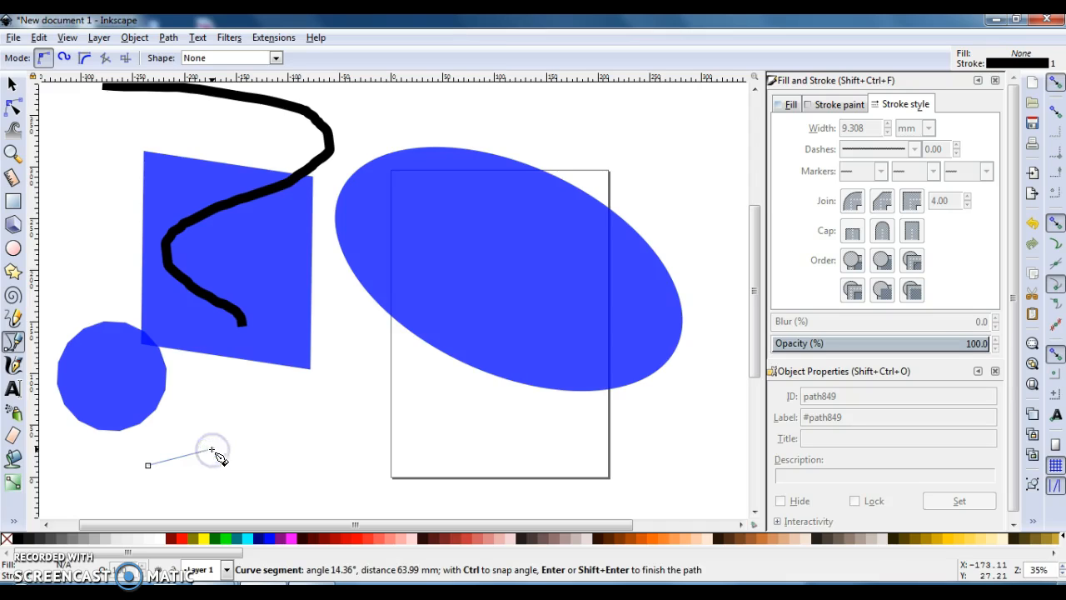
pyautogui.click(212, 450)
pyautogui.click(246, 413)
pyautogui.click(316, 457)
pyautogui.click(320, 398)
pyautogui.click(202, 378)
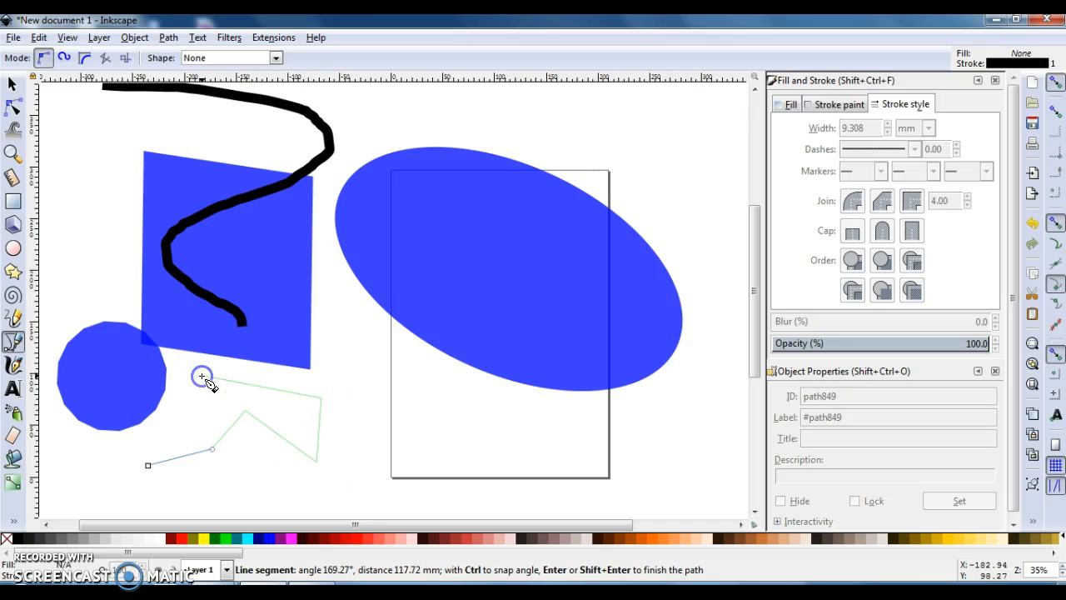
pyautogui.click(148, 464)
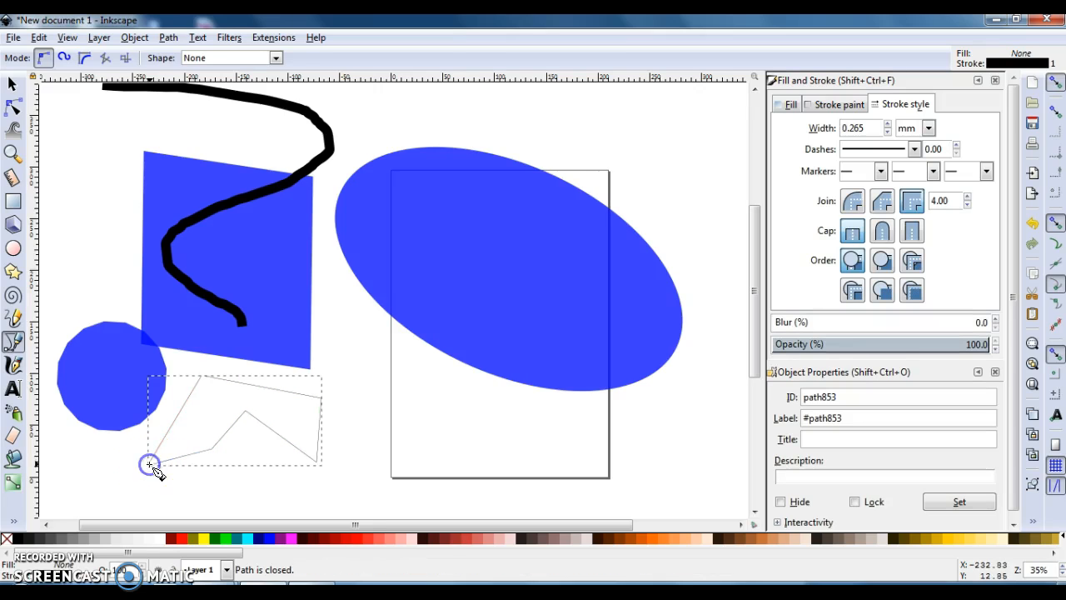
# Step: Thicken the outline of the six-cornered shape by setting its stroke width to 2.165 mm
pyautogui.click(14, 89)
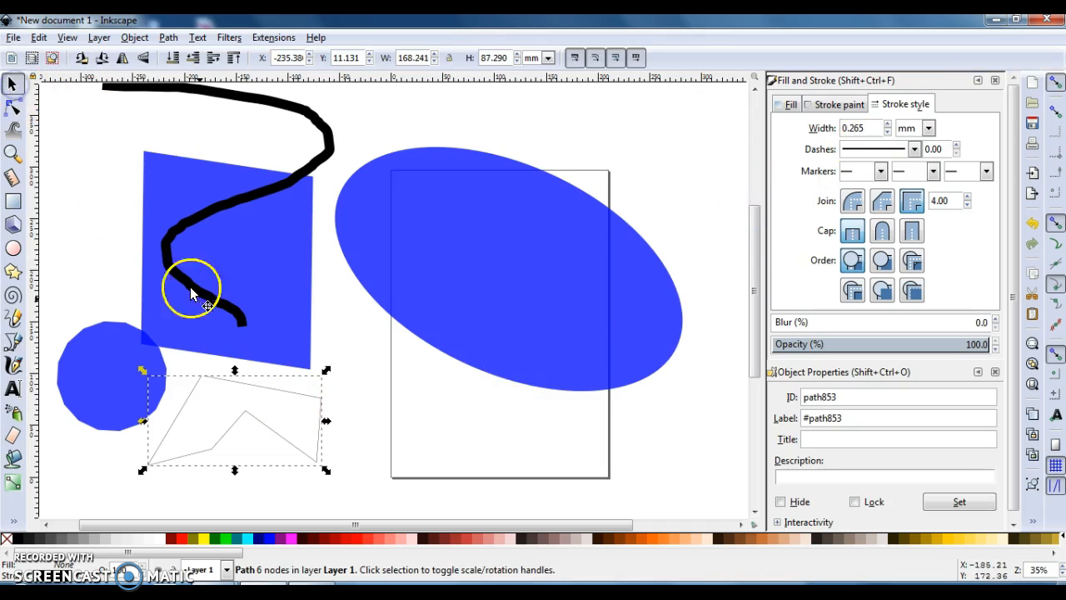
pyautogui.click(888, 124)
pyautogui.click(888, 124)
pyautogui.click(888, 124)
pyautogui.click(887, 124)
pyautogui.click(888, 124)
pyautogui.click(888, 124)
pyautogui.click(888, 124)
pyautogui.click(887, 124)
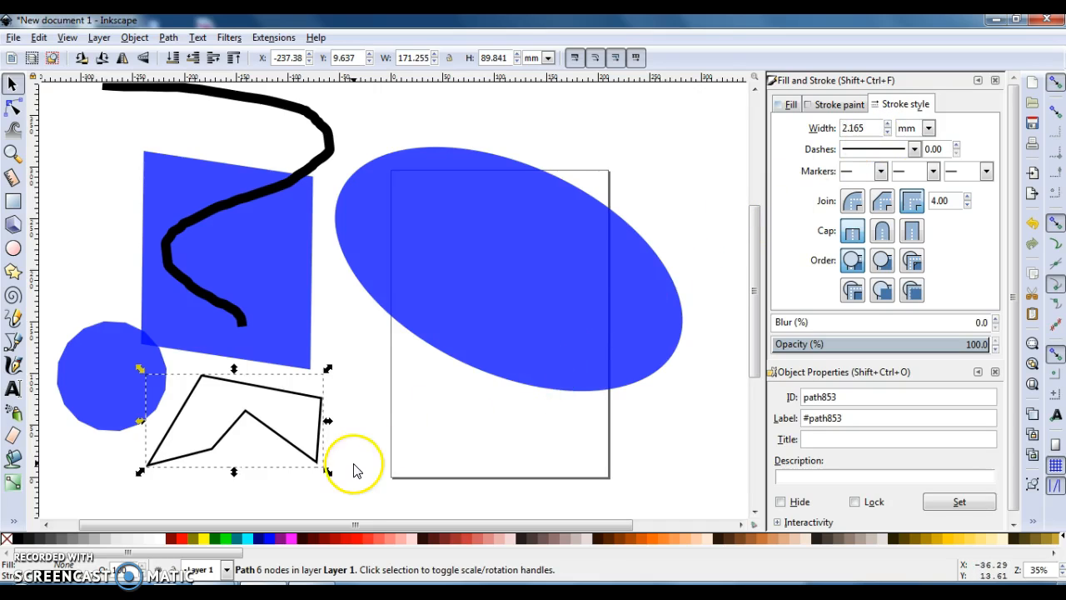
# Step: Fill the six-cornered shape yellow and recolour its outline, first magenta and finally navy
pyautogui.click(307, 399)
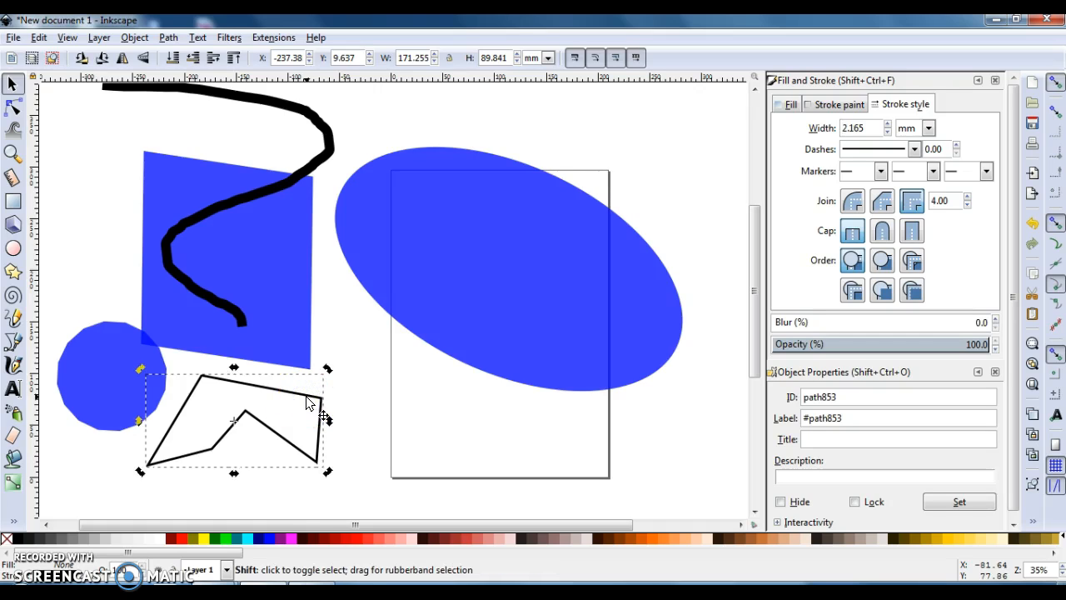
pyautogui.keyDown('shift'); pyautogui.click(291, 542); pyautogui.keyUp('shift')
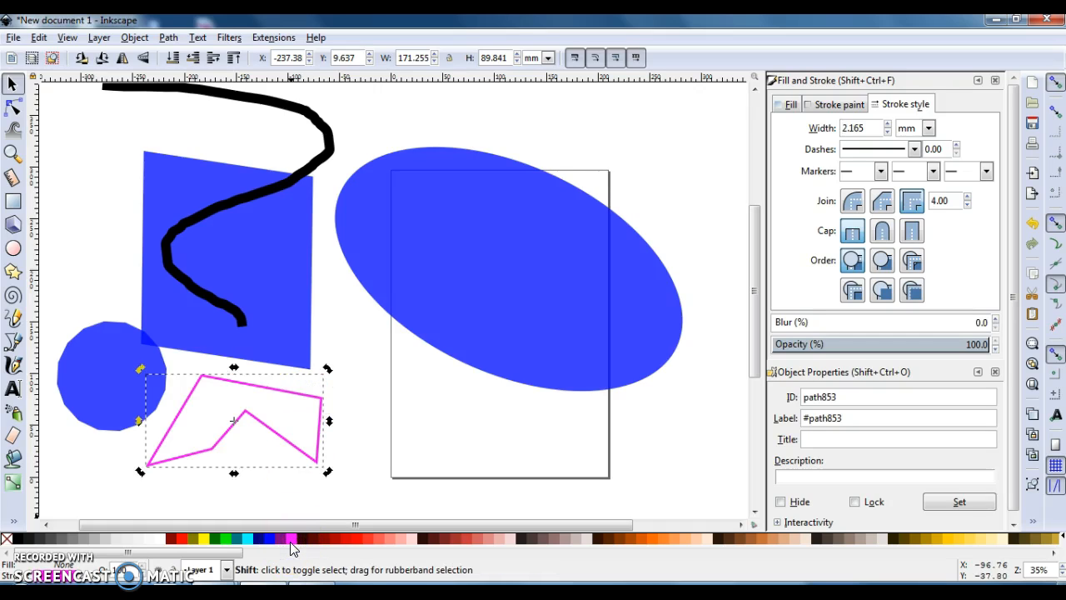
pyautogui.click(203, 539)
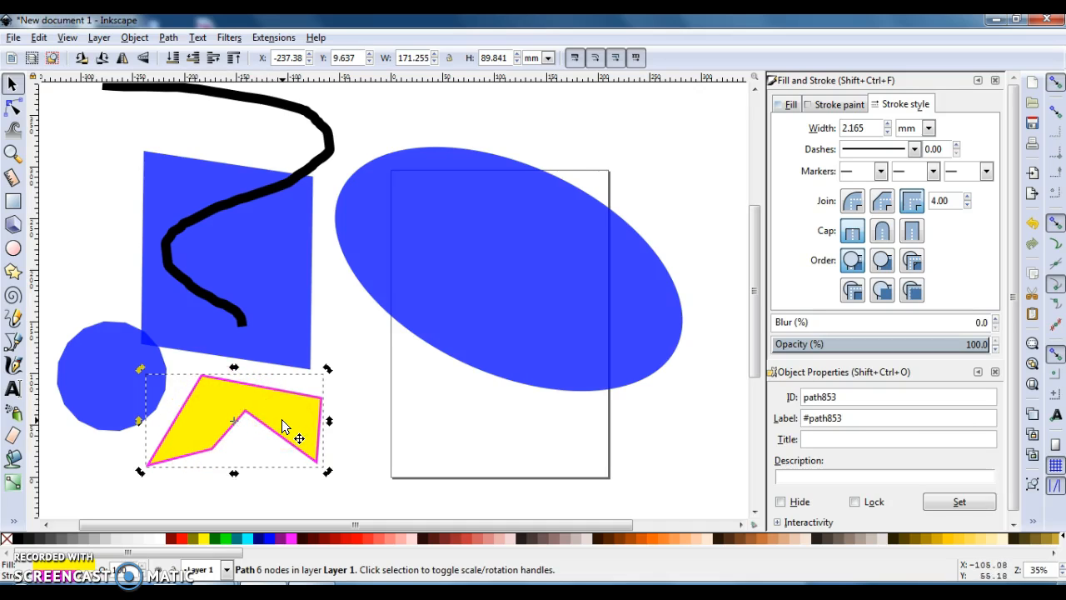
pyautogui.keyDown('shift'); pyautogui.click(257, 538); pyautogui.keyUp('shift')
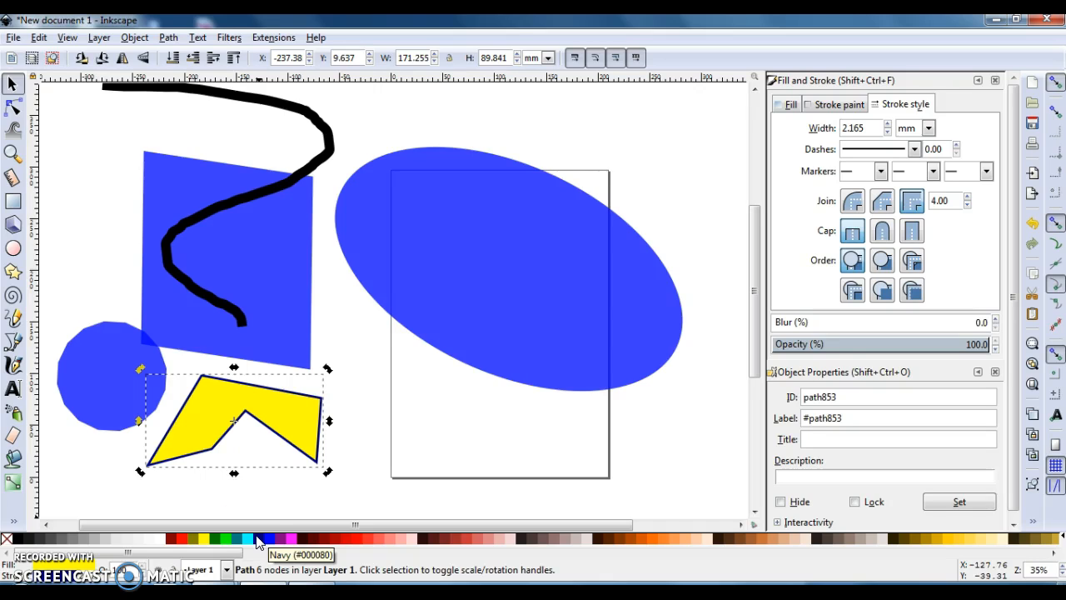
# Step: Add the flowed text "kdjlaskjdfklsjadlkajsfkasdjkldf" above the ellipse and enlarge it to about 301 mm wide and 39 mm high
pyautogui.click(12, 389)
pyautogui.click(406, 121)
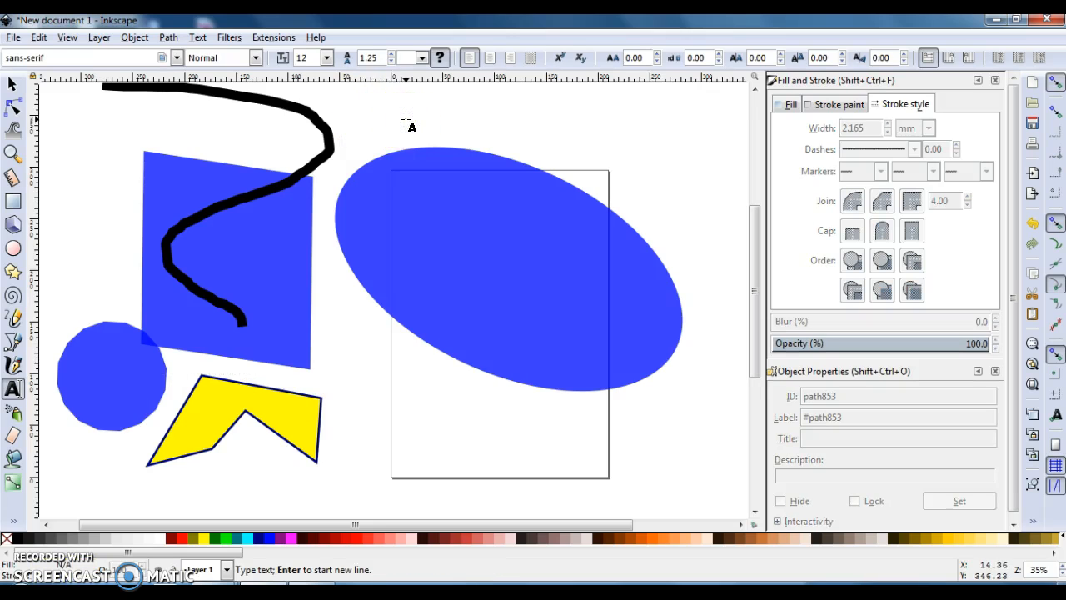
pyautogui.moveTo(406, 121); pyautogui.dragTo(509, 136)
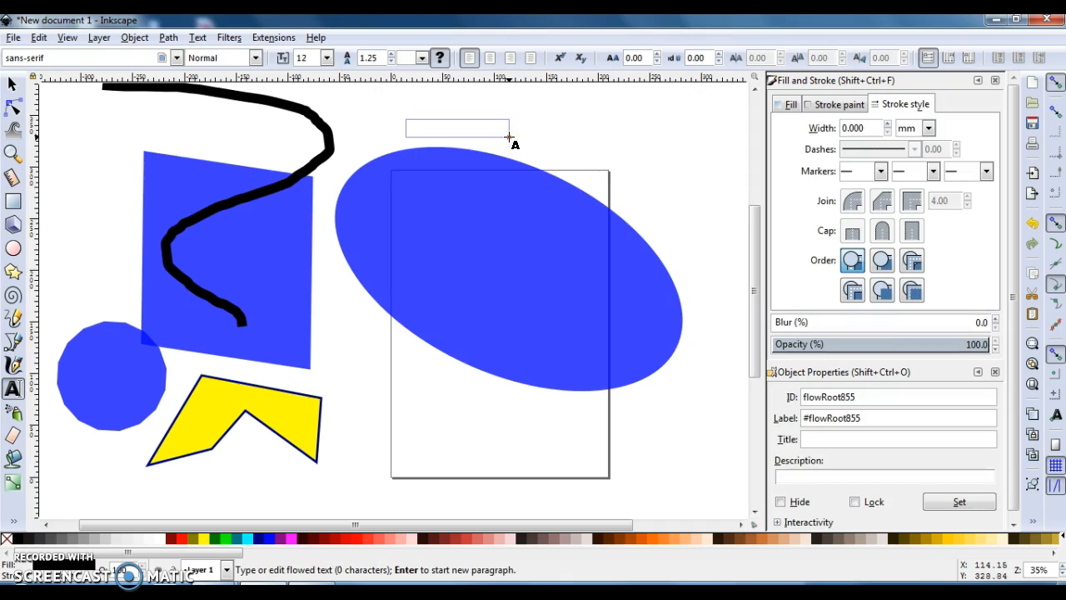
pyautogui.write('dfgdfgdfgdfgdfgdfg')
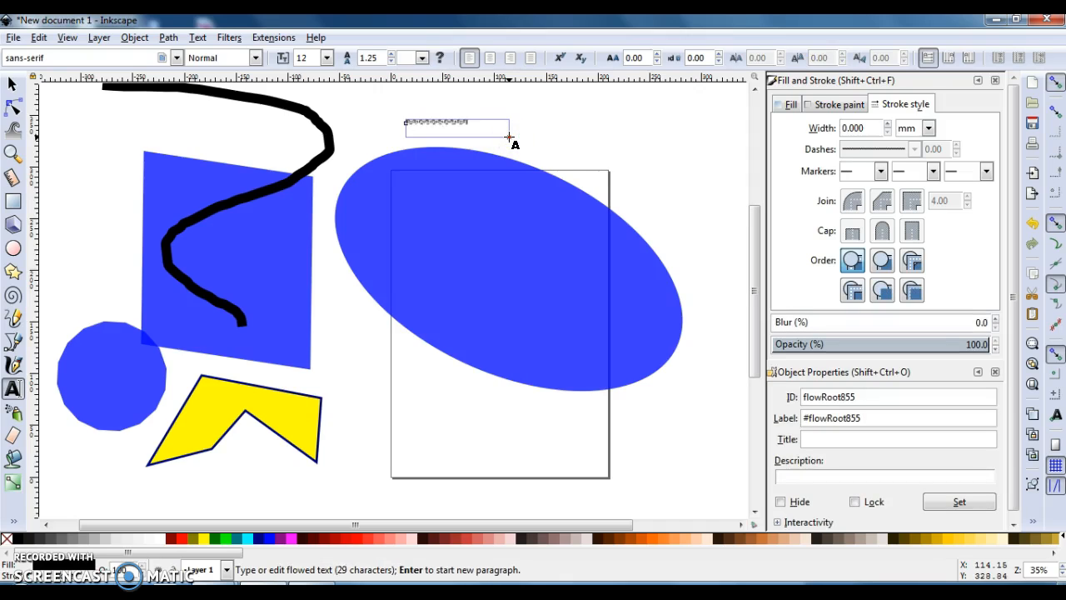
pyautogui.press('Escape')
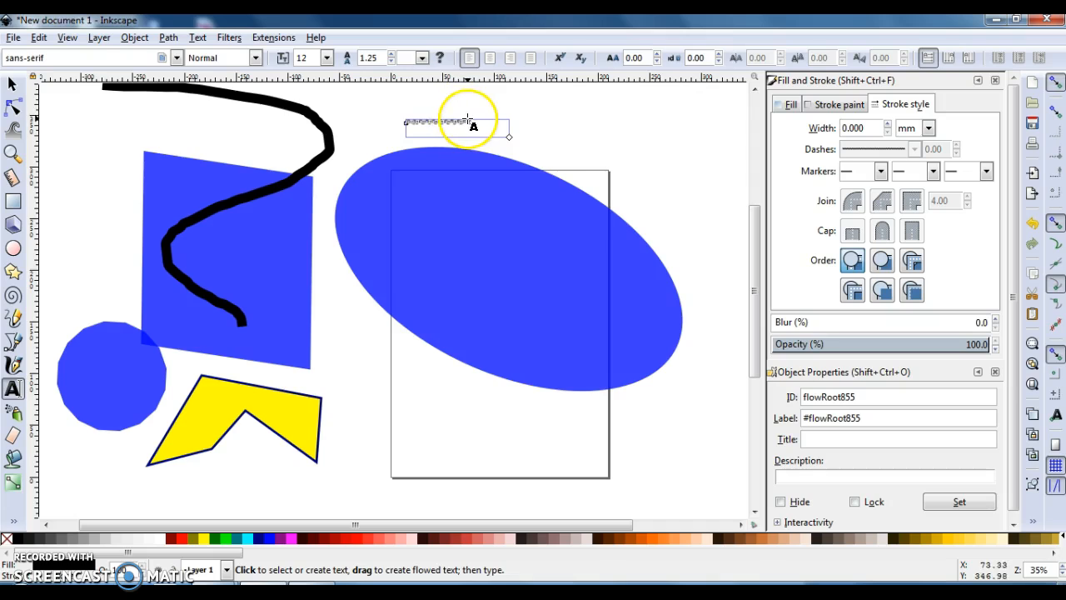
pyautogui.click(12, 84)
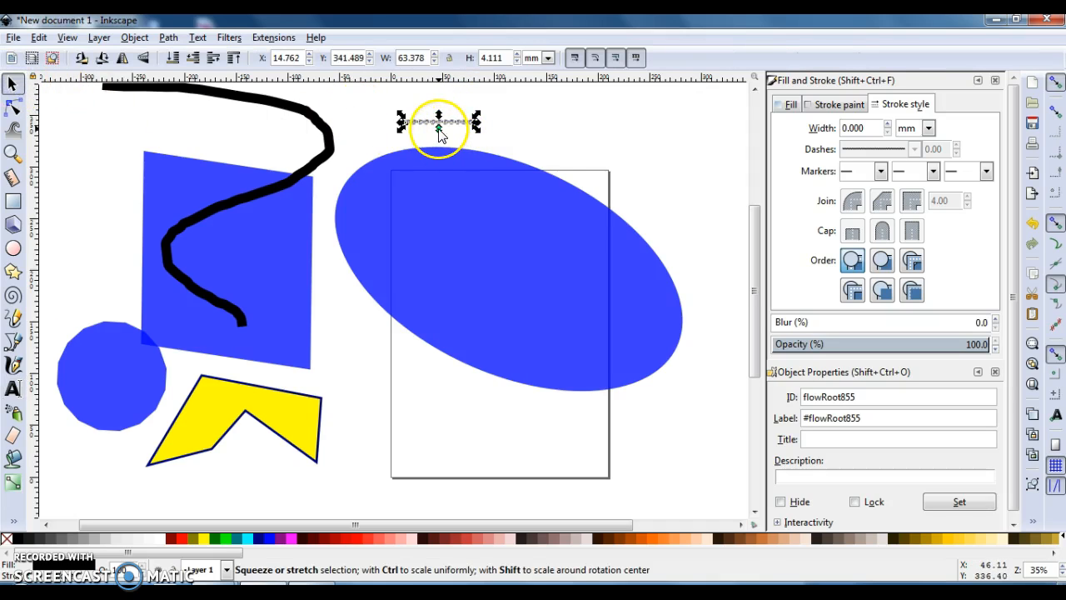
pyautogui.moveTo(438, 134); pyautogui.dragTo(721, 141)
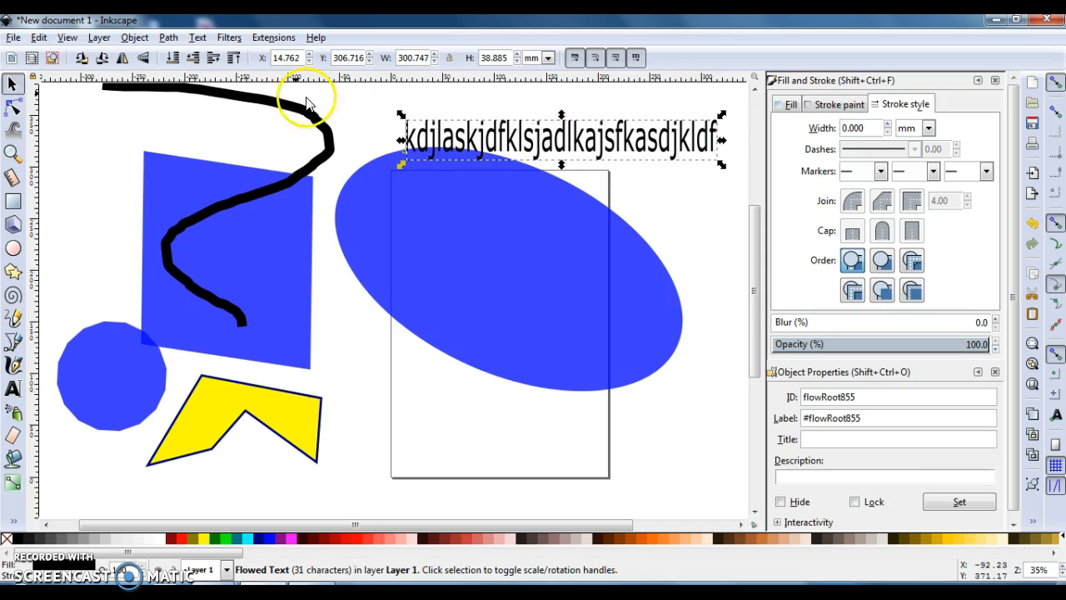
# Step: Choose a font size of 144 for the flowed text in the Text and Font settings and apply it
pyautogui.click(198, 39)
pyautogui.click(214, 58)
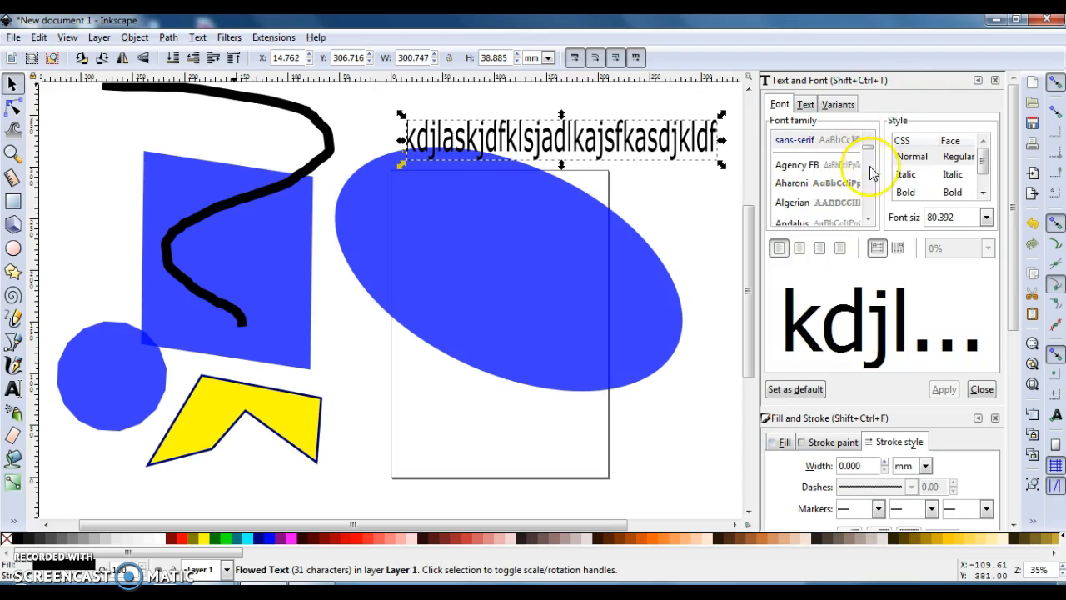
pyautogui.click(986, 217)
pyautogui.click(985, 217)
pyautogui.click(986, 217)
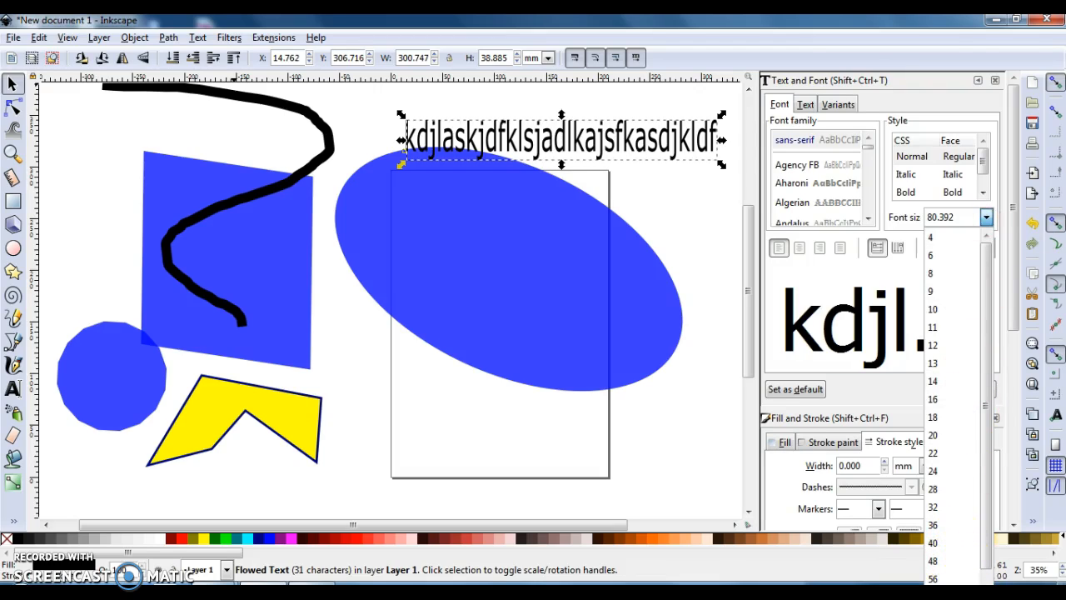
pyautogui.scroll(-1, 951, 568)
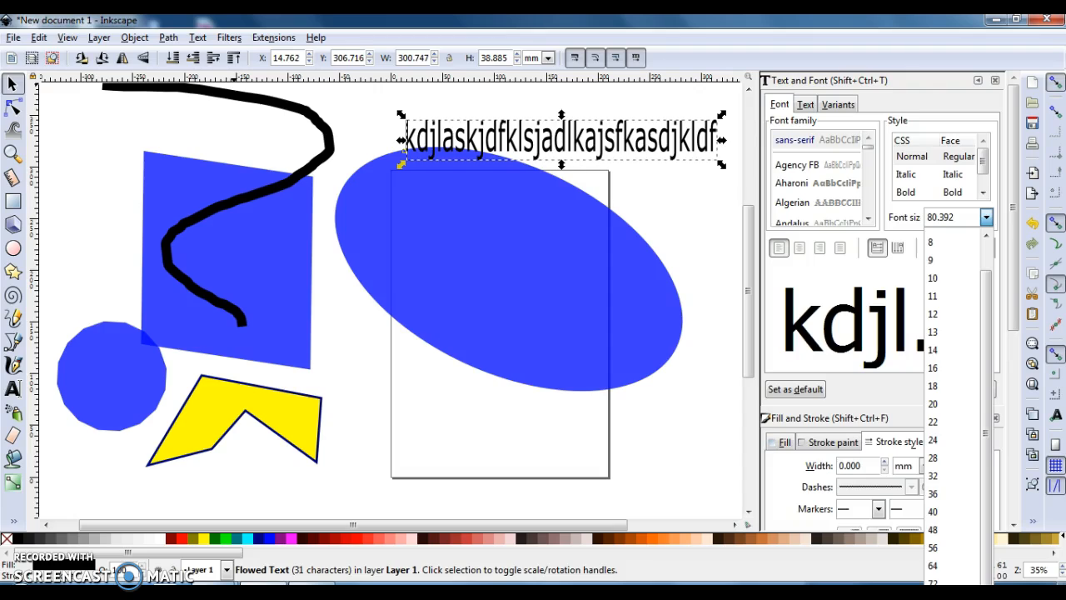
pyautogui.click(951, 593)
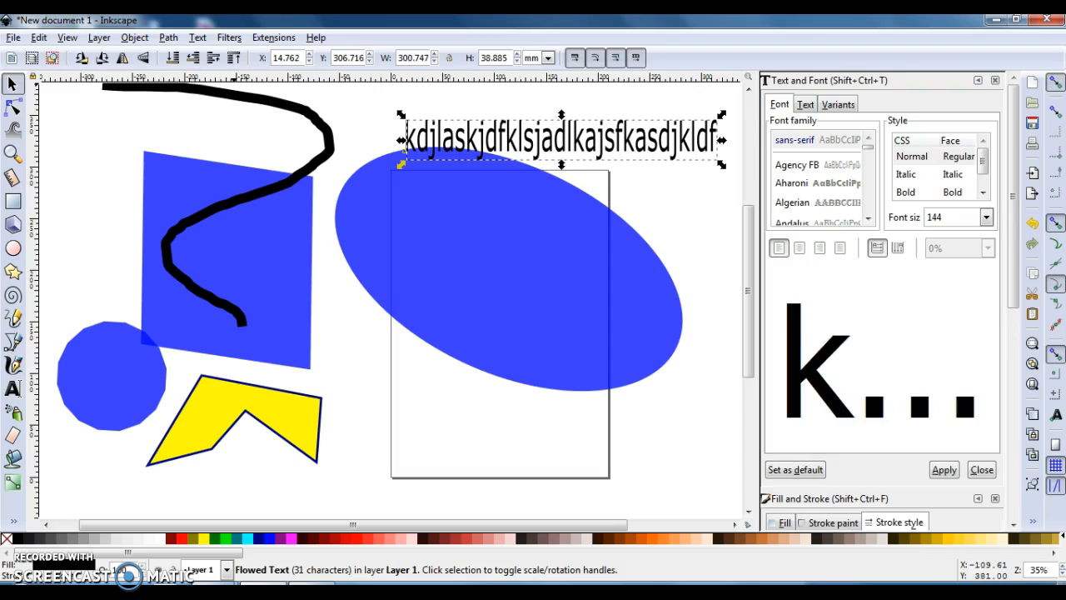
pyautogui.rightClick(611, 137)
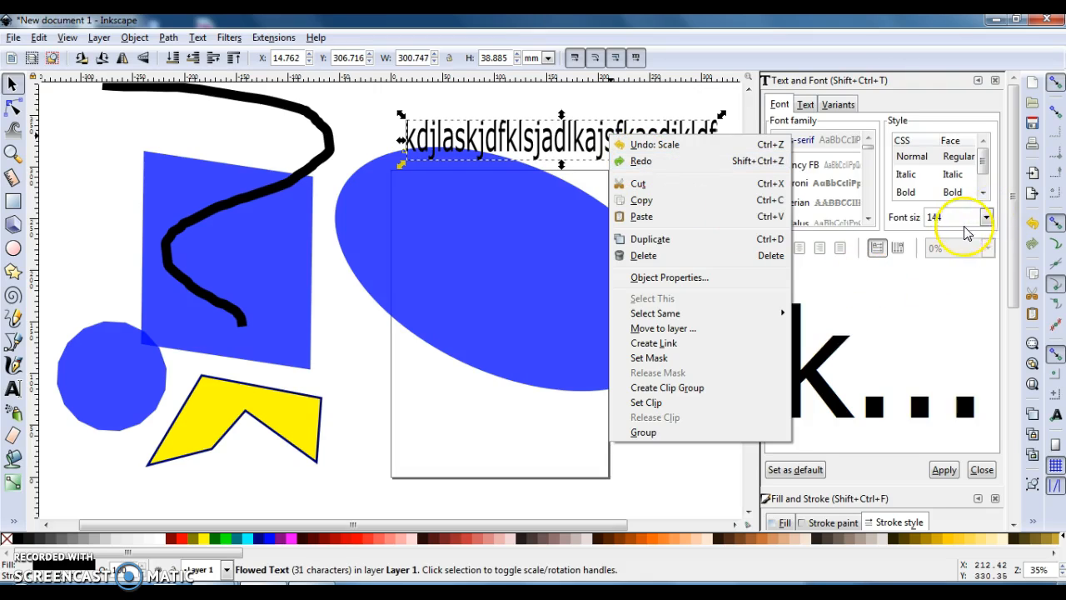
pyautogui.click(542, 111)
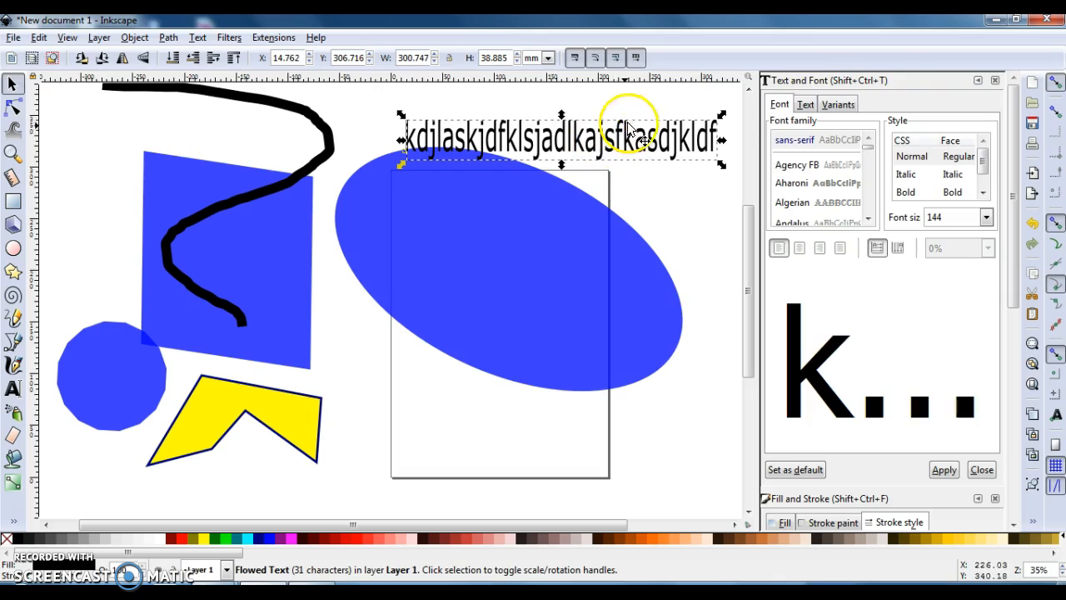
pyautogui.click(806, 107)
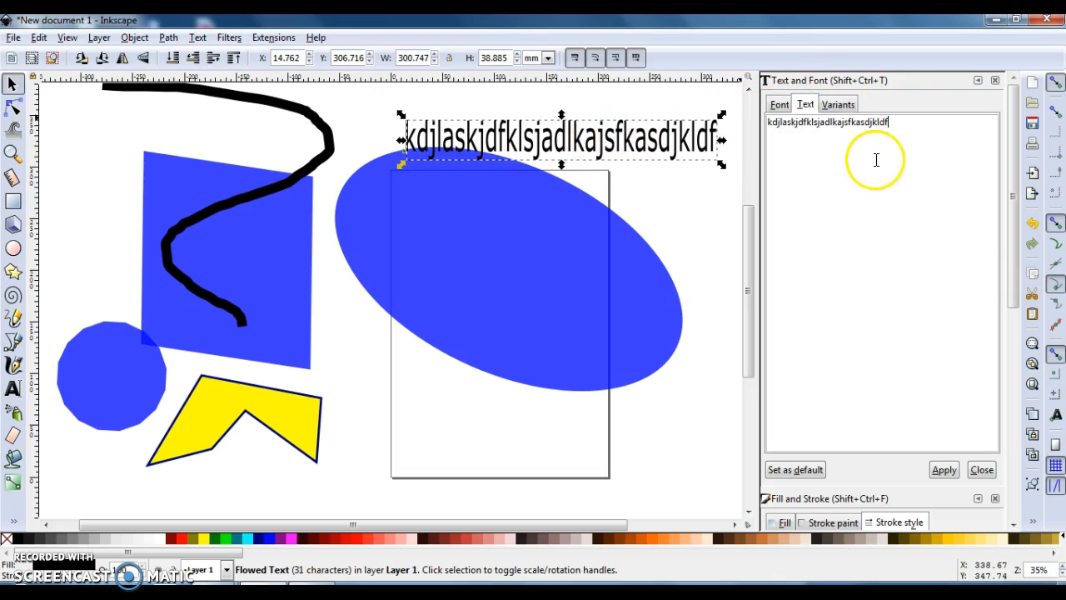
pyautogui.click(943, 472)
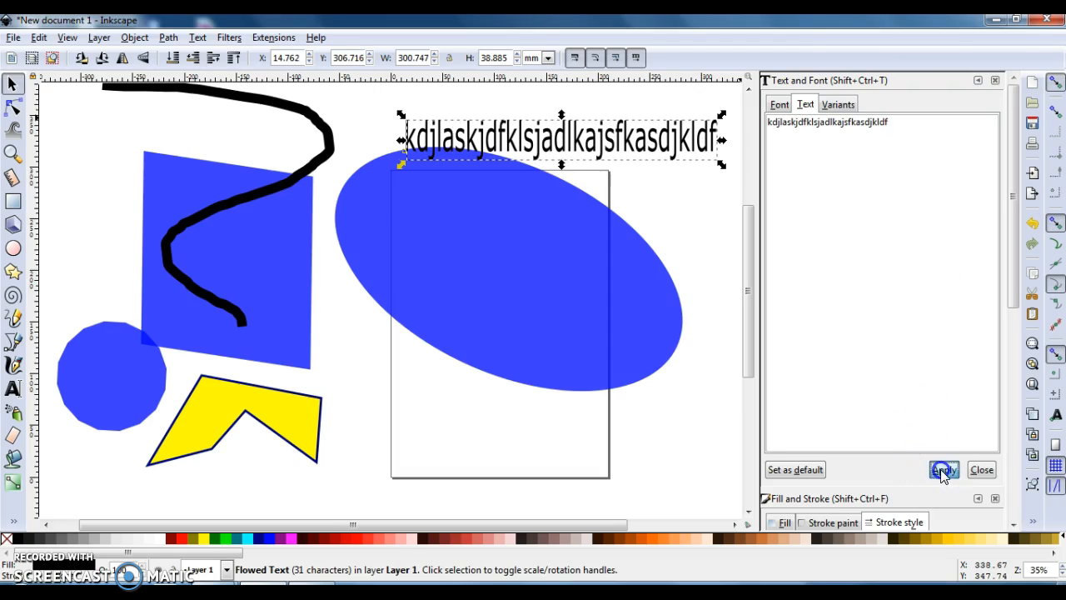